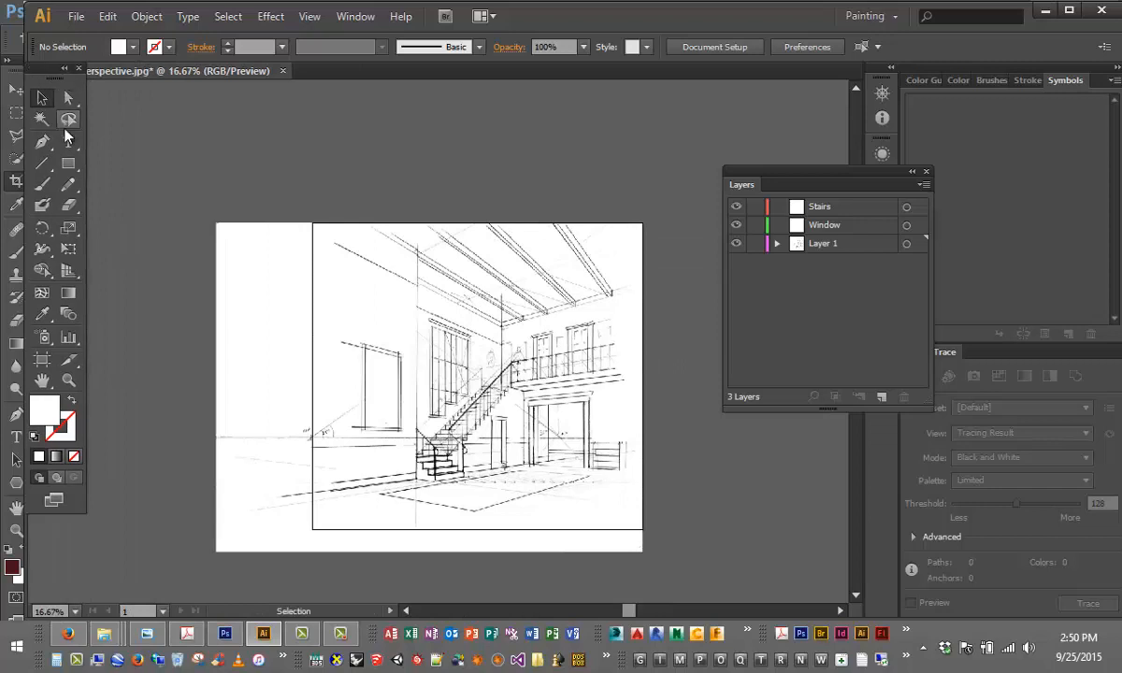
- Maximize the drawing window and activate the Selection tool
{"action": "left_click", "coordinate": [1071, 9]}
{"action": "left_click", "coordinate": [43, 99]}
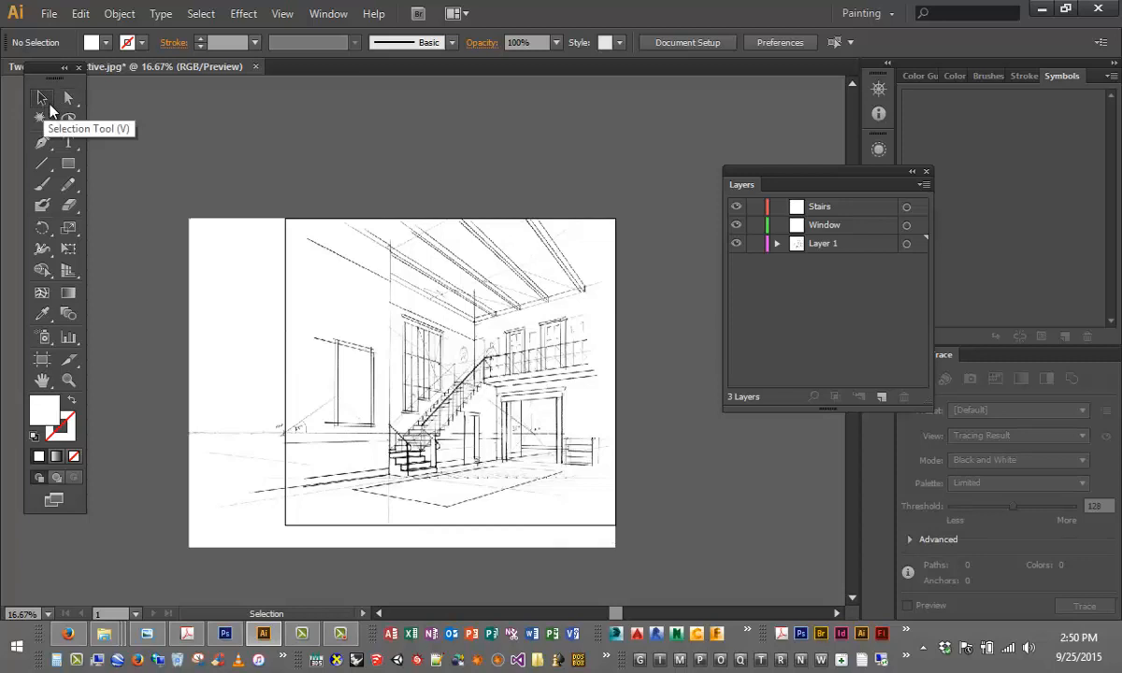
{"action": "left_click", "coordinate": [71, 99]}
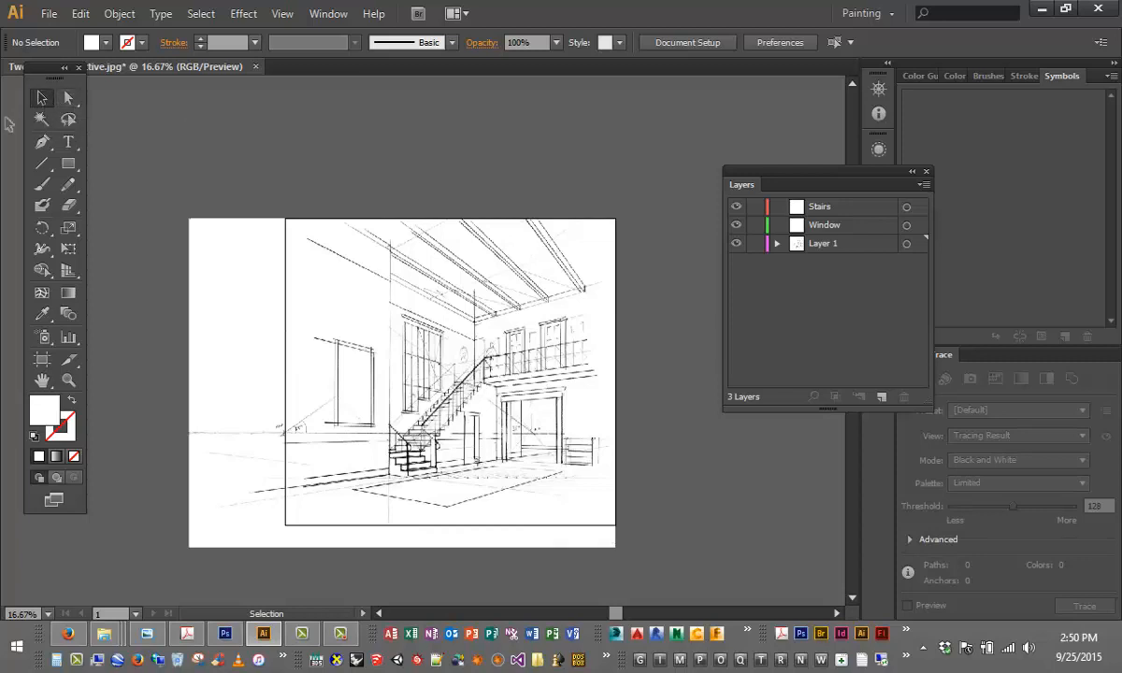
{"action": "key", "text": "v"}
- Draw a nearly horizontal line segment across the blank wall area above the doorway at the left of the sketch
{"action": "left_click", "coordinate": [41, 165]}
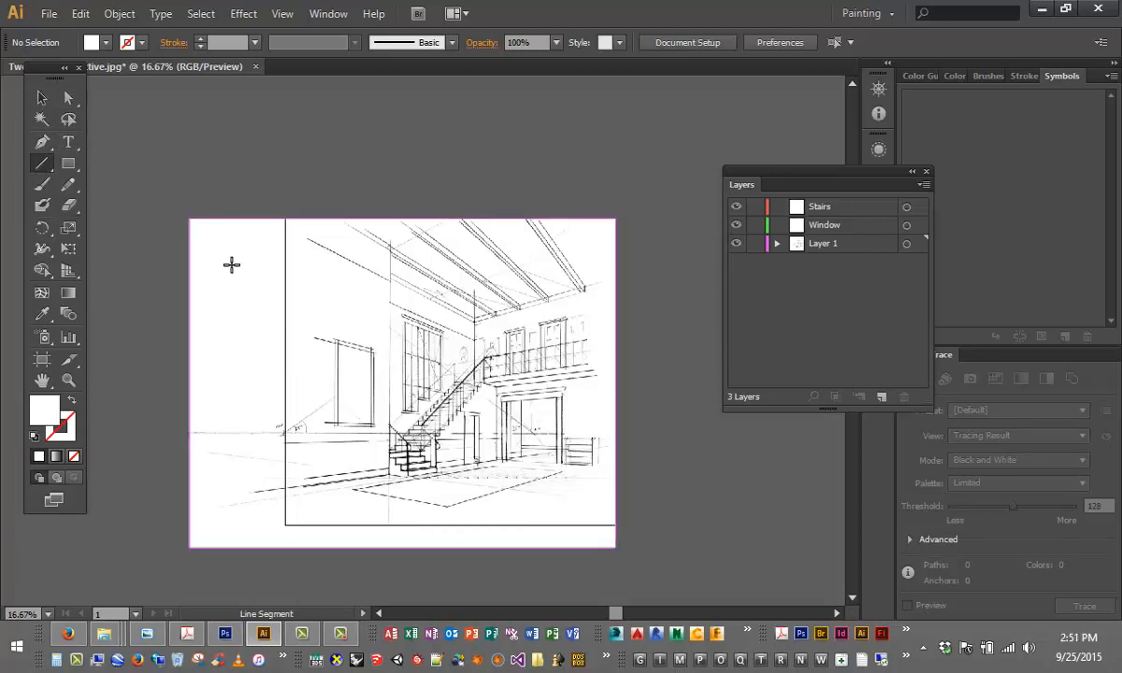
{"action": "left_click_drag", "start_coordinate": [307, 293], "coordinate": [403, 293]}
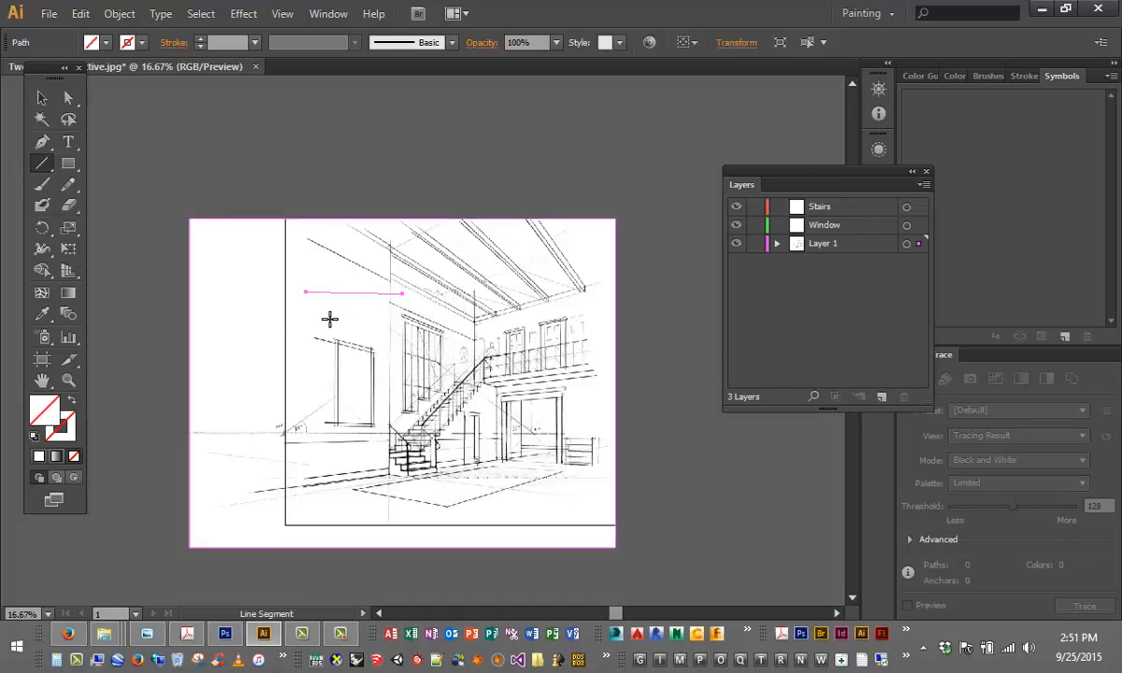
{"action": "scroll", "coordinate": [336, 318], "scroll_direction": "down", "scroll_amount": 3}
{"action": "scroll", "coordinate": [352, 247], "scroll_direction": "up", "scroll_amount": 6}
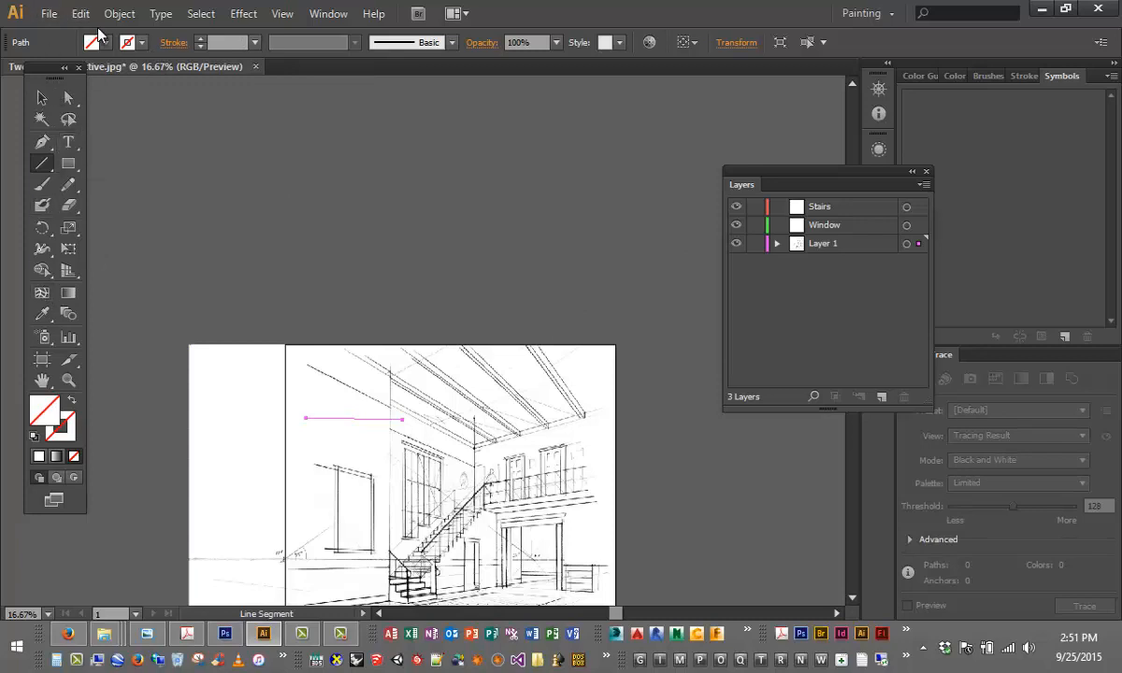
- Set the new line's fill to a crimson red from the color spectrum and deselect it
{"action": "key", "text": "shift+k"}
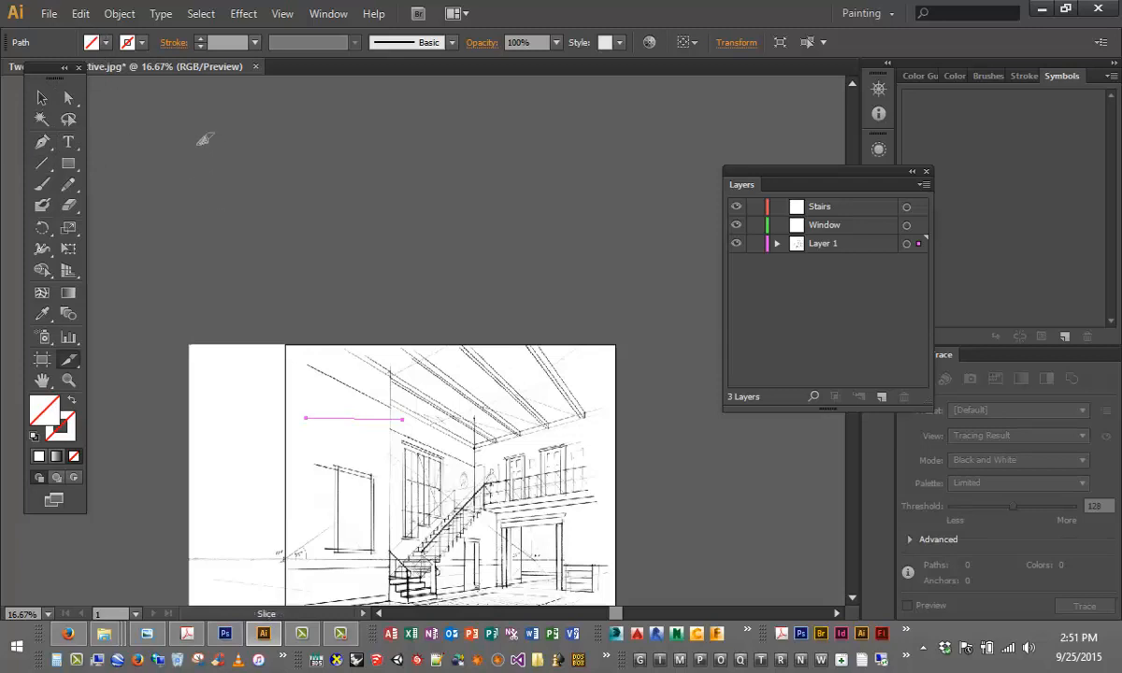
{"action": "left_click", "coordinate": [91, 42]}
{"action": "left_click", "coordinate": [951, 75]}
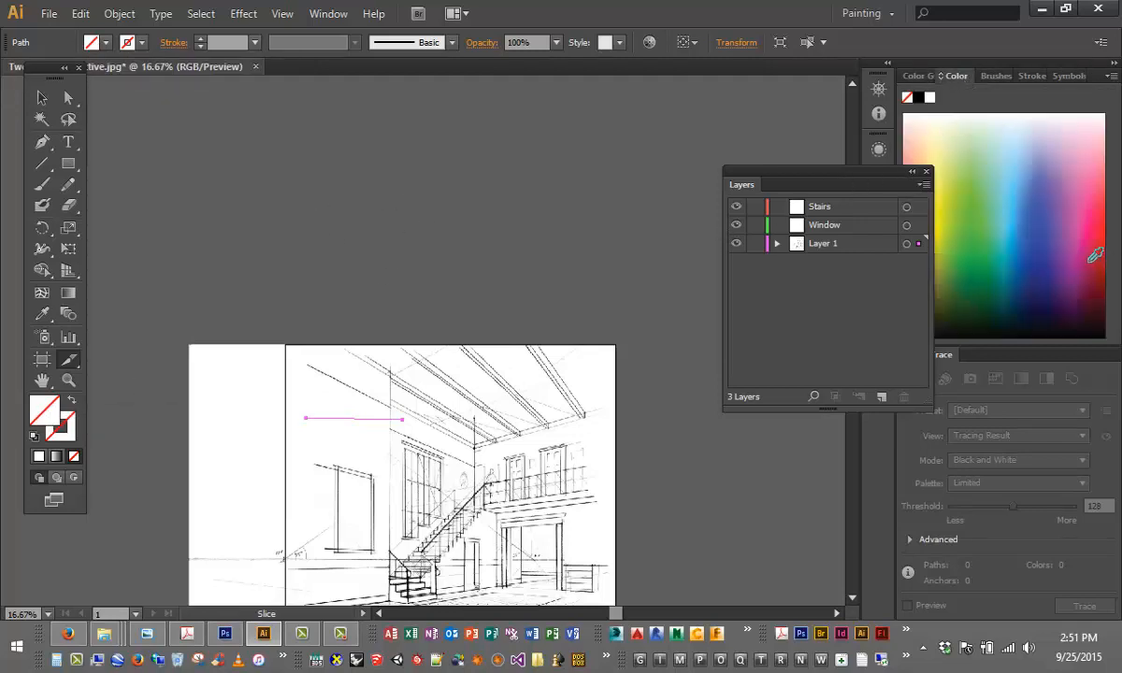
{"action": "left_click", "coordinate": [1091, 260]}
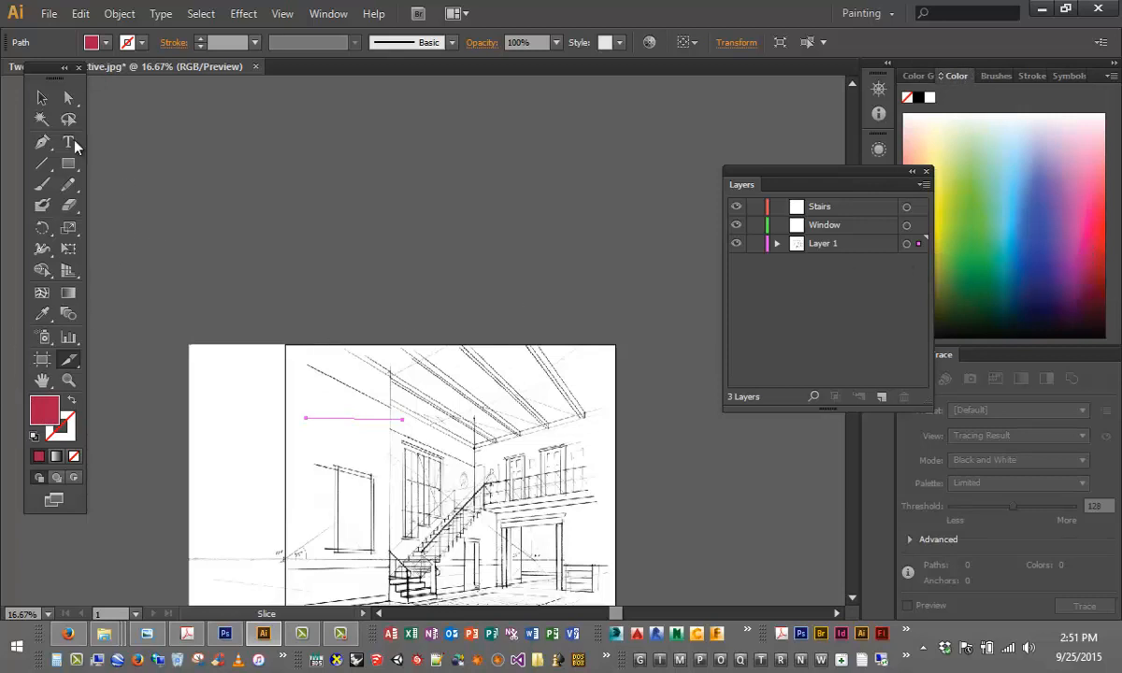
{"action": "left_click", "coordinate": [41, 98]}
{"action": "left_click", "coordinate": [449, 229]}
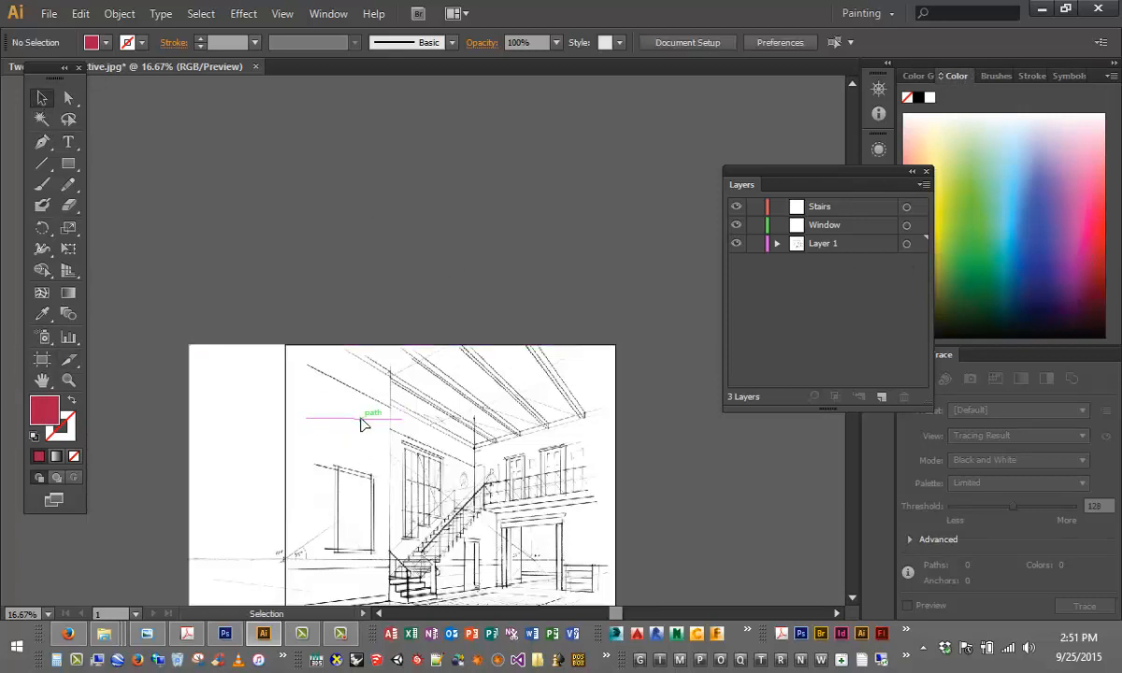
- Give the line a black stroke, trying a 10 pt weight before setting it to 18 pt
{"action": "left_click", "coordinate": [362, 419]}
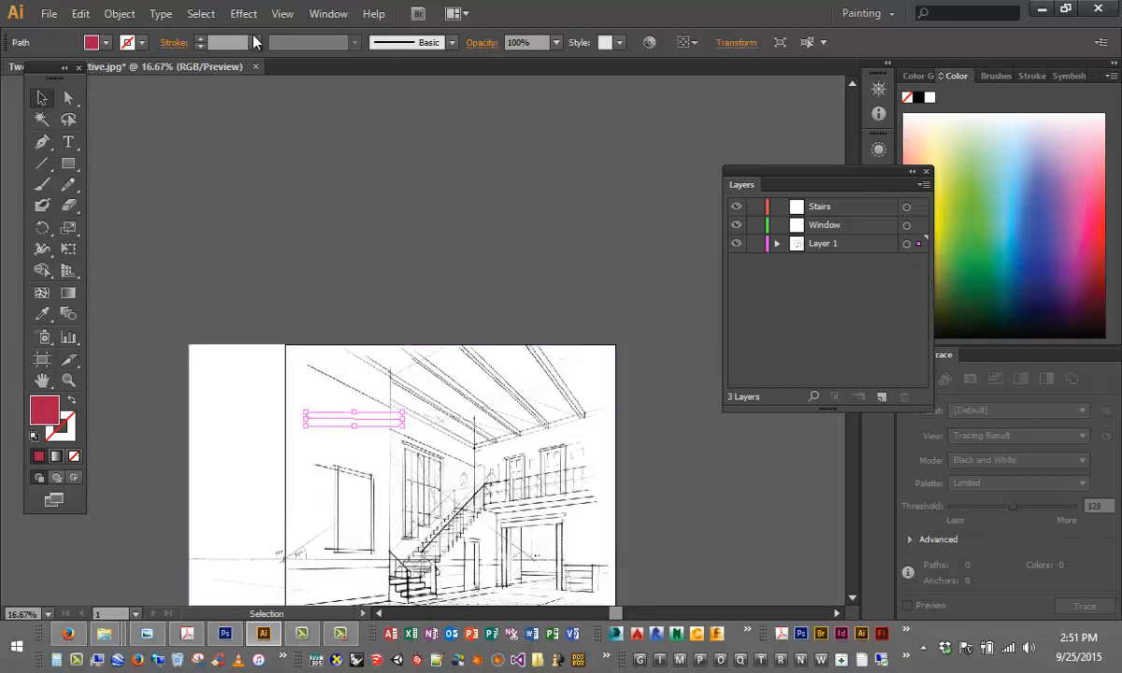
{"action": "left_click", "coordinate": [255, 42]}
{"action": "left_click", "coordinate": [277, 301]}
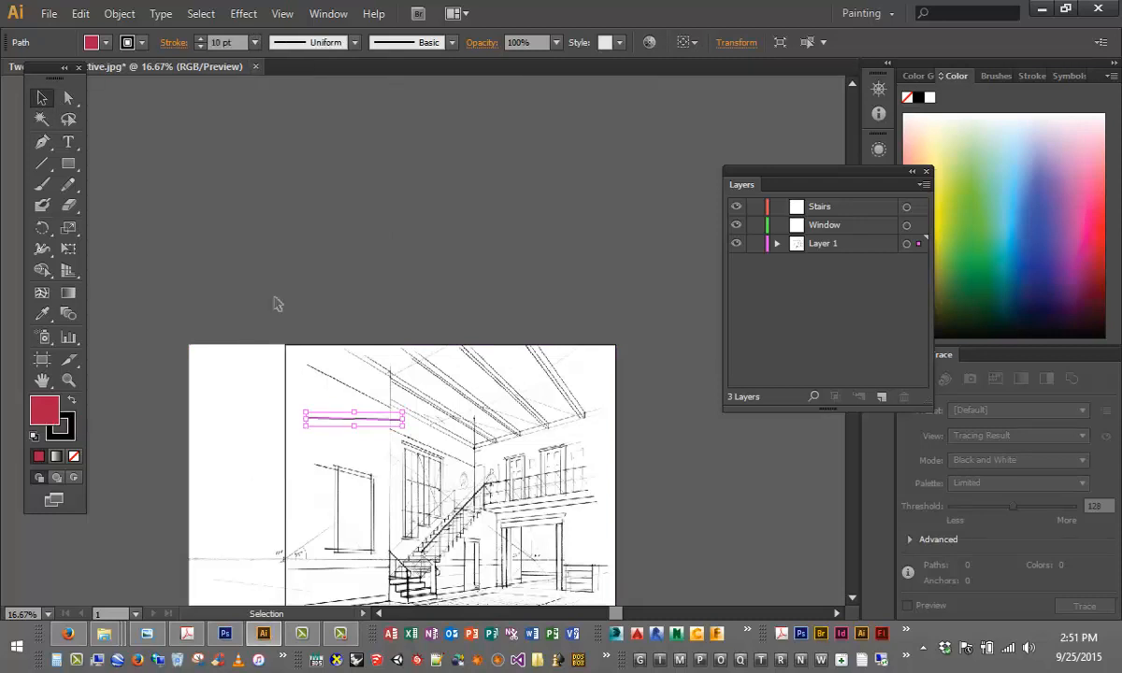
{"action": "left_click", "coordinate": [301, 242]}
{"action": "left_click", "coordinate": [353, 419]}
{"action": "left_click", "coordinate": [254, 42]}
{"action": "left_click", "coordinate": [274, 365]}
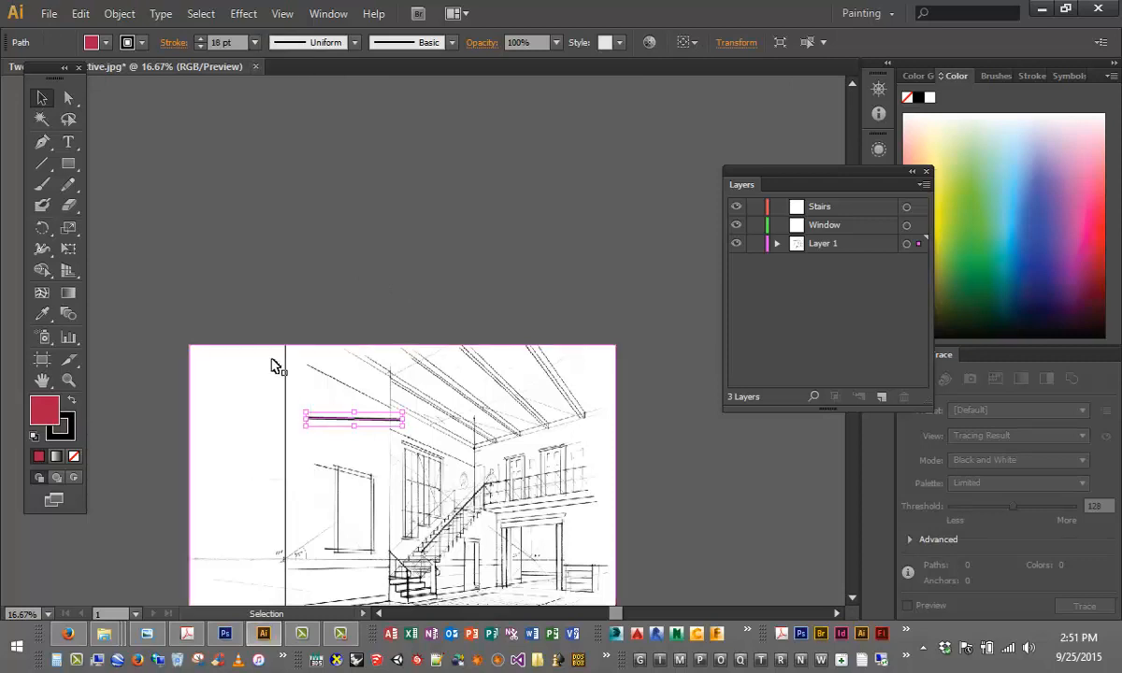
{"action": "left_click", "coordinate": [276, 363]}
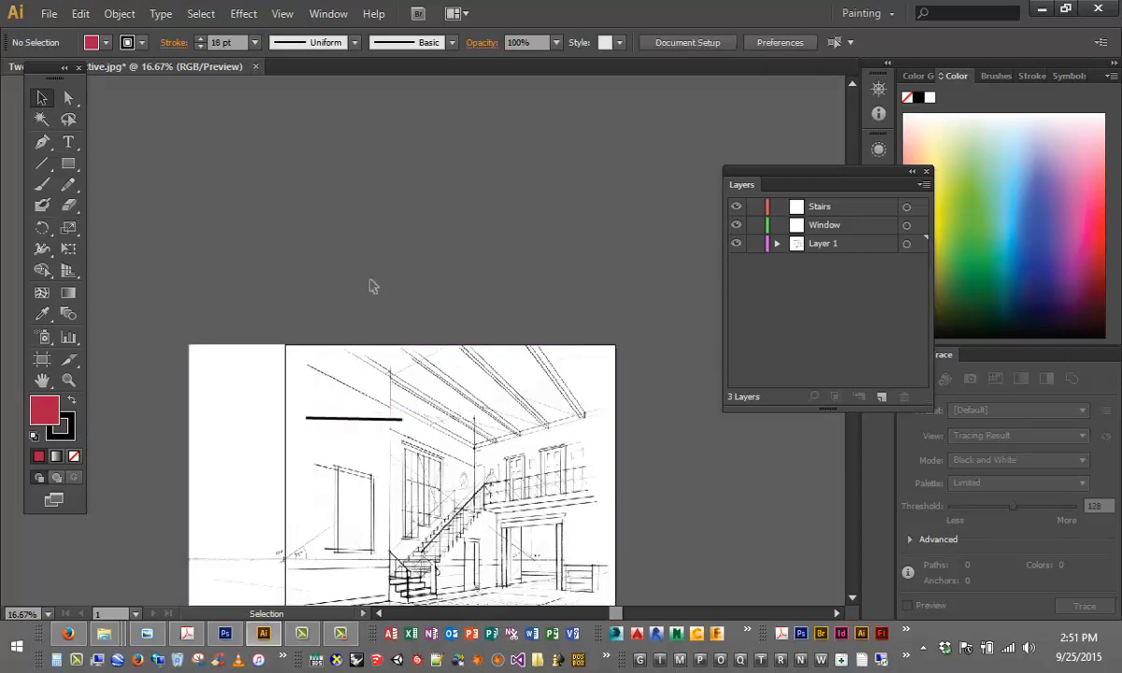
- Use the Direct Selection tool to lower the thick line's left anchor point to about X 1.74 in, Y 8.87 in
{"action": "key", "text": "ctrl+equal"}
{"action": "key", "text": "ctrl+equal"}
{"action": "key", "text": "ctrl+equal"}
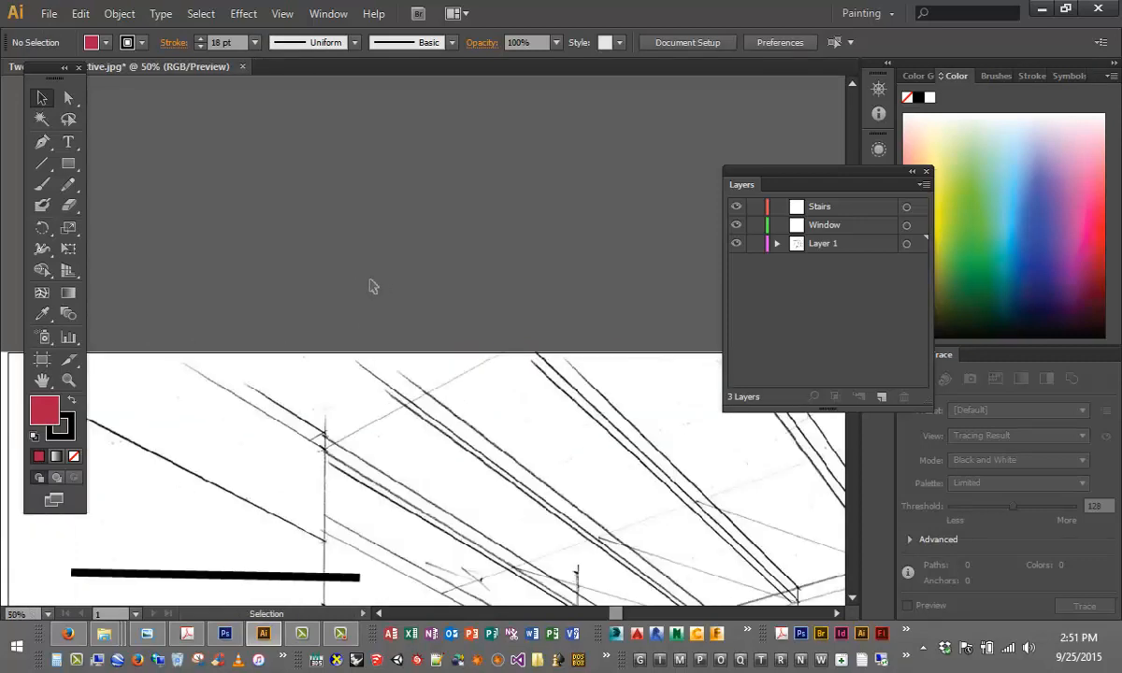
{"action": "scroll", "coordinate": [433, 337], "scroll_direction": "down", "scroll_amount": 5}
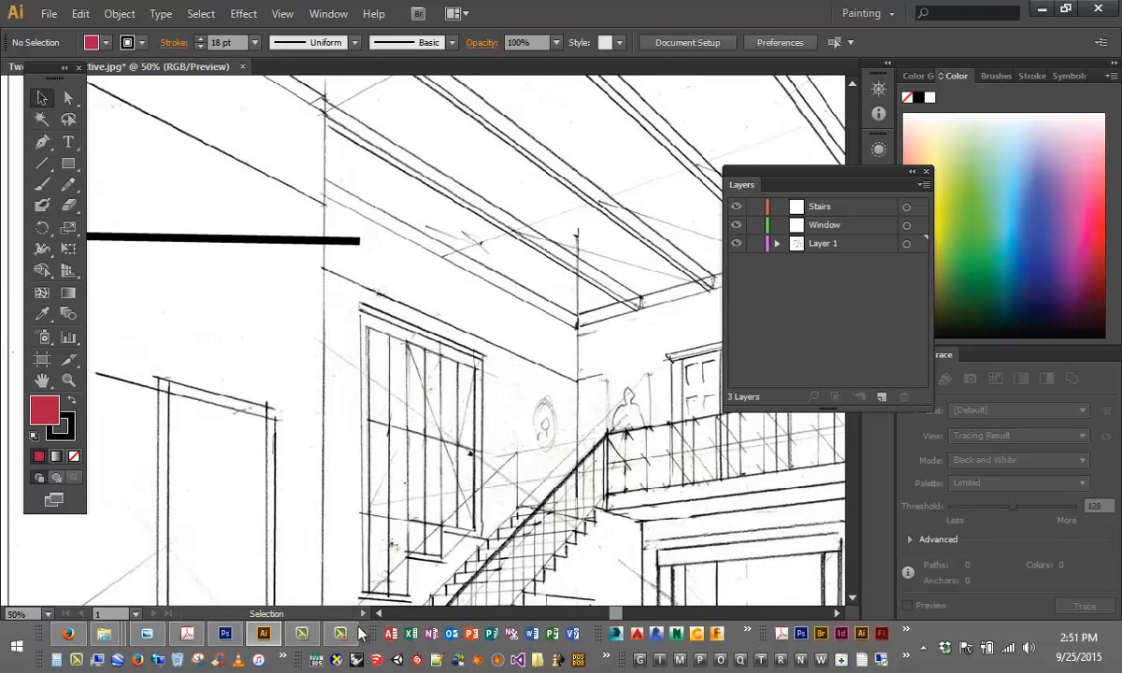
{"action": "left_click", "coordinate": [380, 614]}
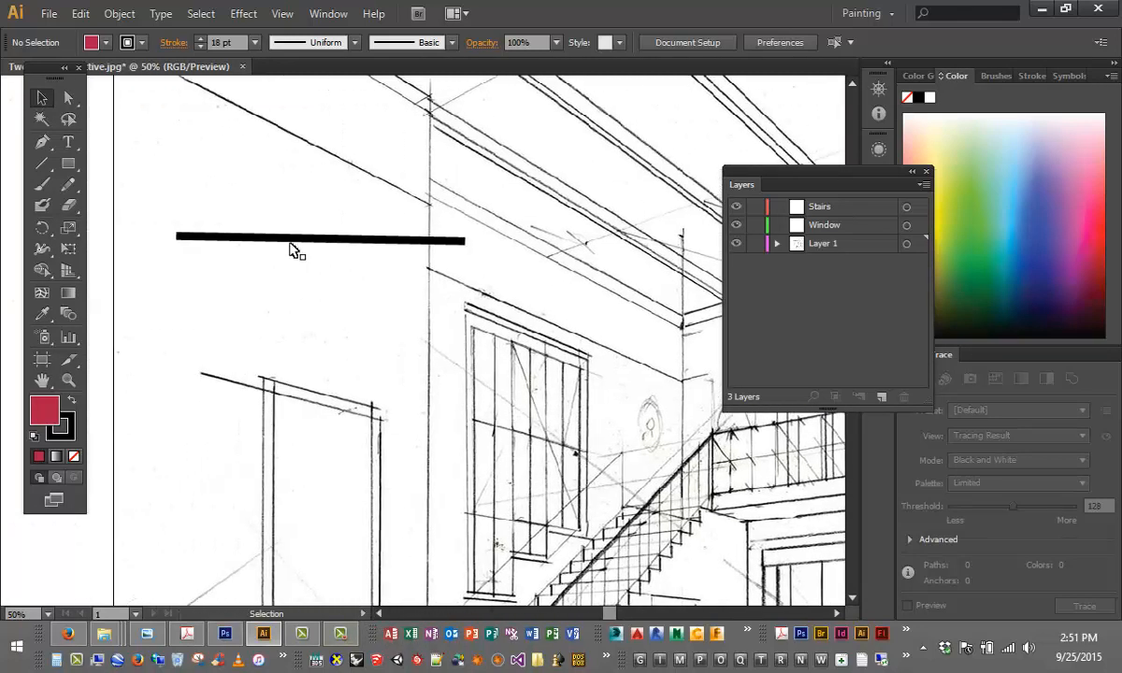
{"action": "left_click", "coordinate": [289, 241]}
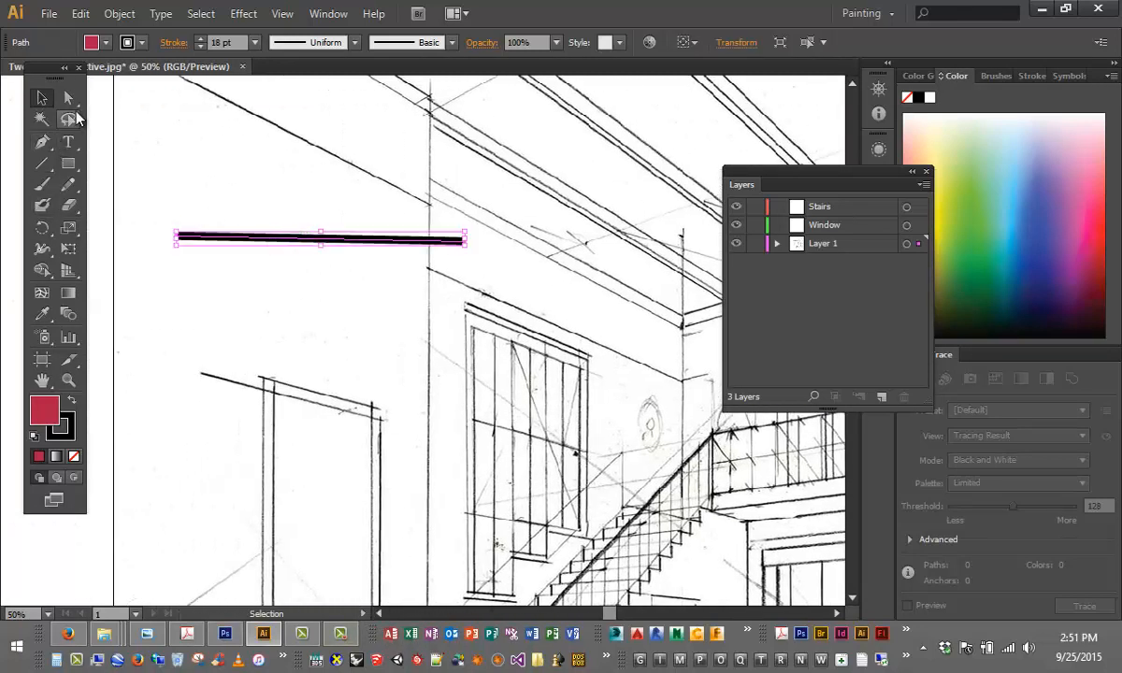
{"action": "left_click", "coordinate": [69, 99]}
{"action": "left_click", "coordinate": [76, 104]}
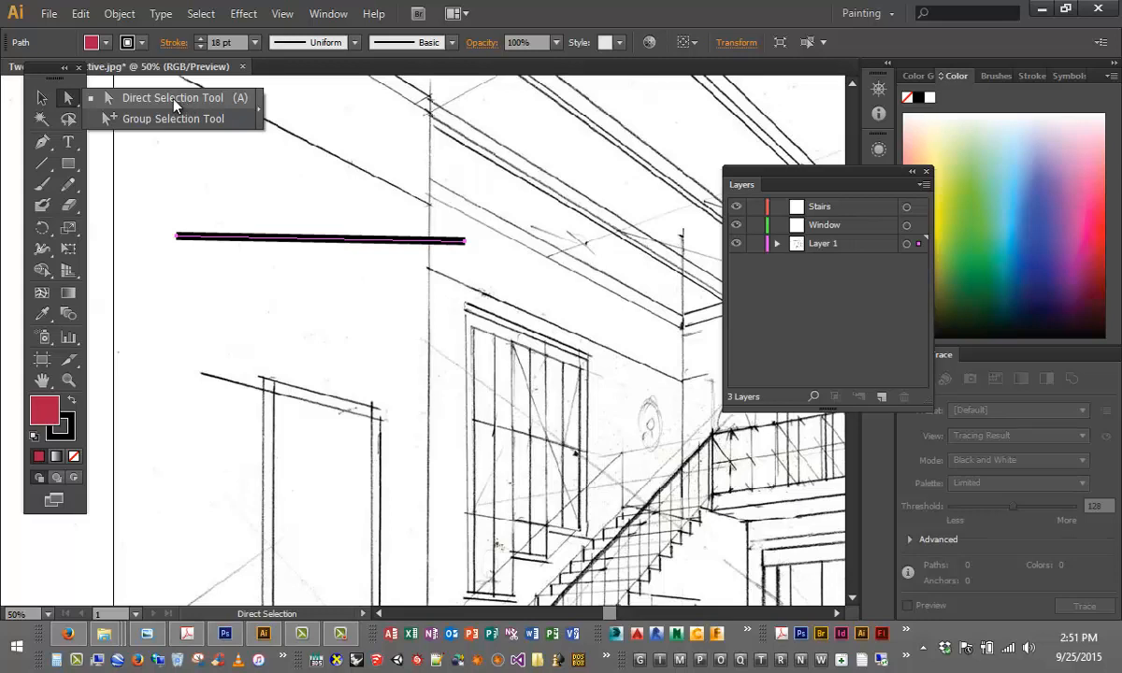
{"action": "left_click", "coordinate": [241, 104]}
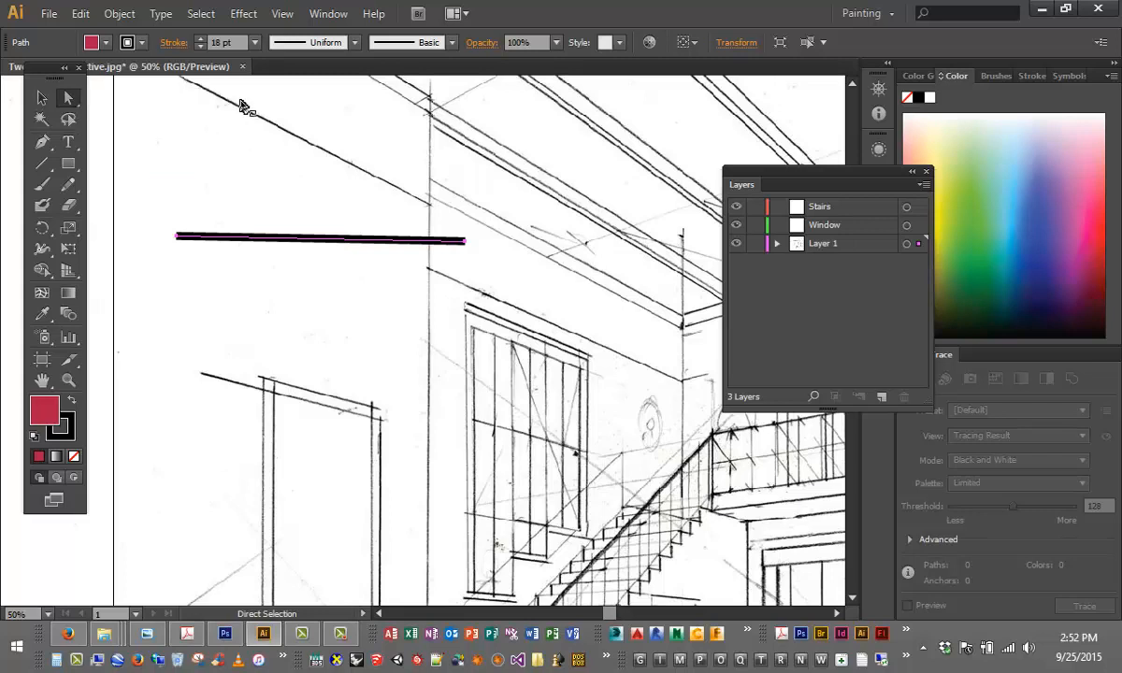
{"action": "left_click", "coordinate": [175, 240]}
{"action": "left_click_drag", "start_coordinate": [175, 241], "coordinate": [169, 295]}
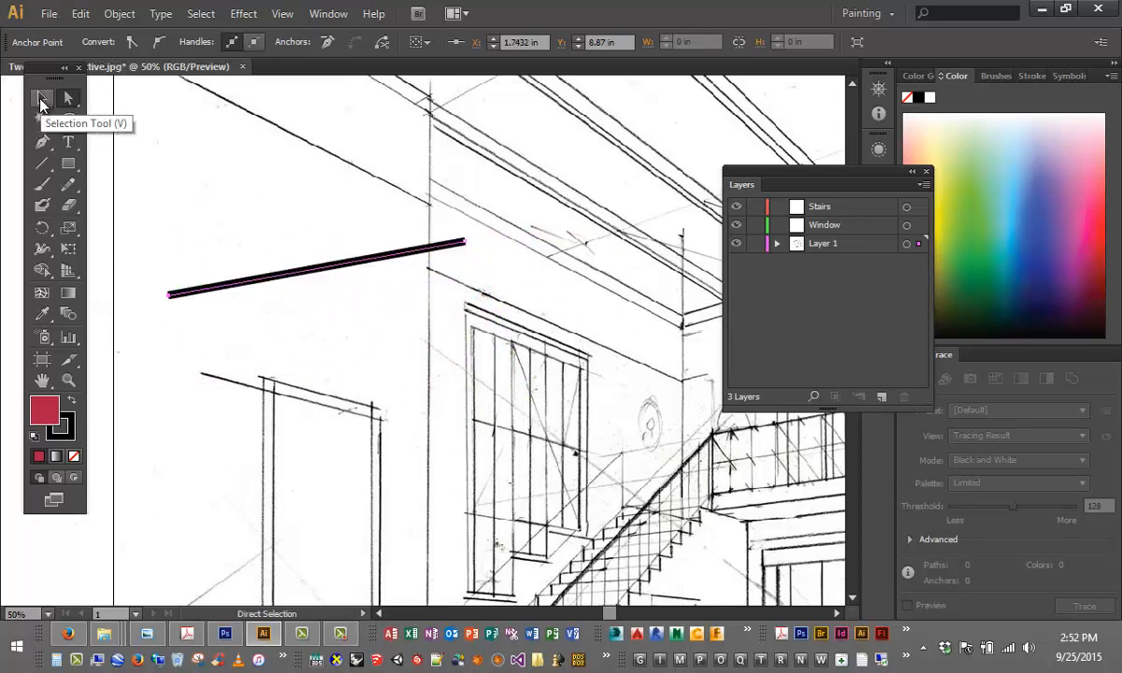
- Switch between the Selection, Direct Selection and Lasso tools
{"action": "left_click", "coordinate": [42, 99]}
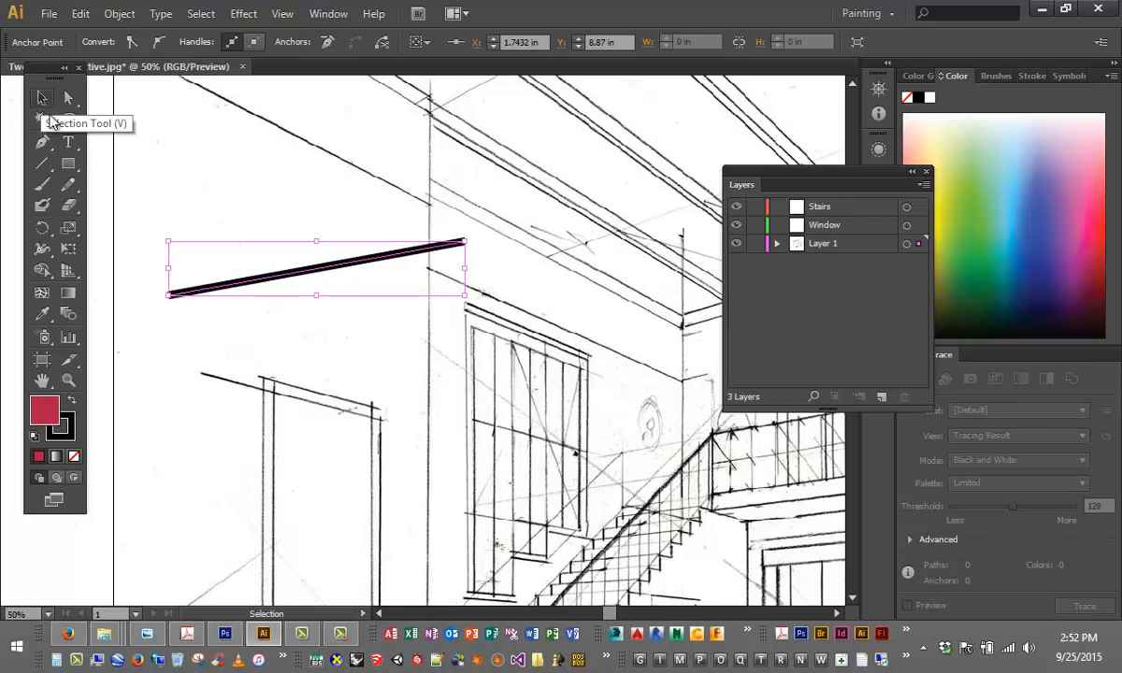
{"action": "left_click", "coordinate": [217, 200]}
{"action": "key", "text": "a"}
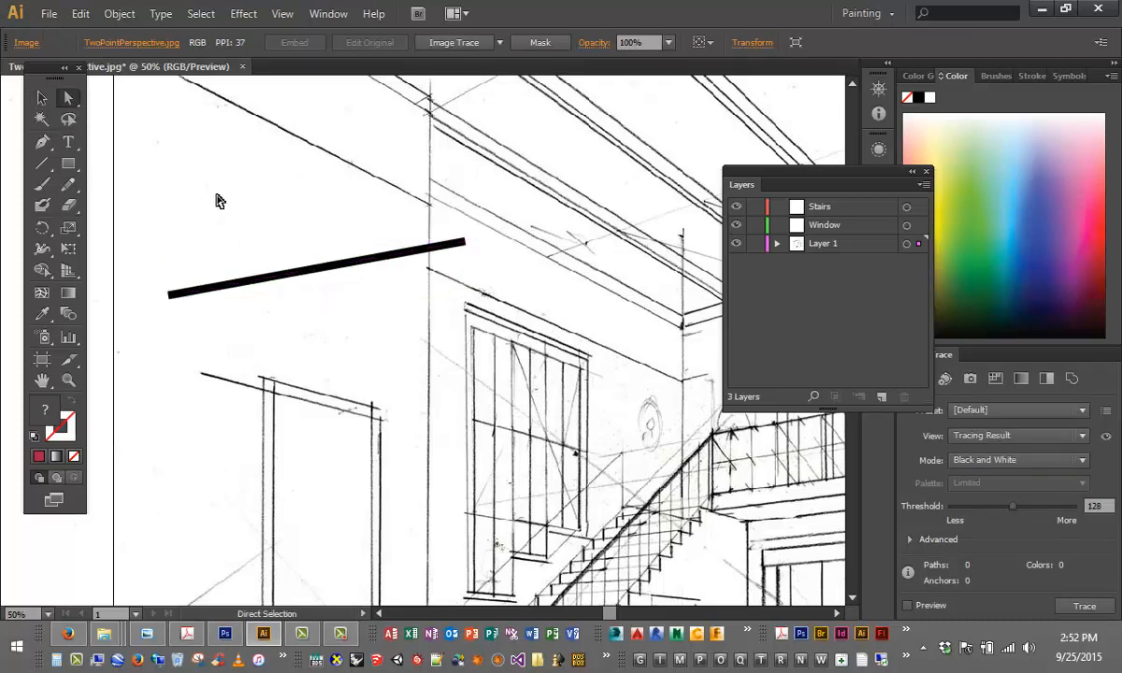
{"action": "key", "text": "v"}
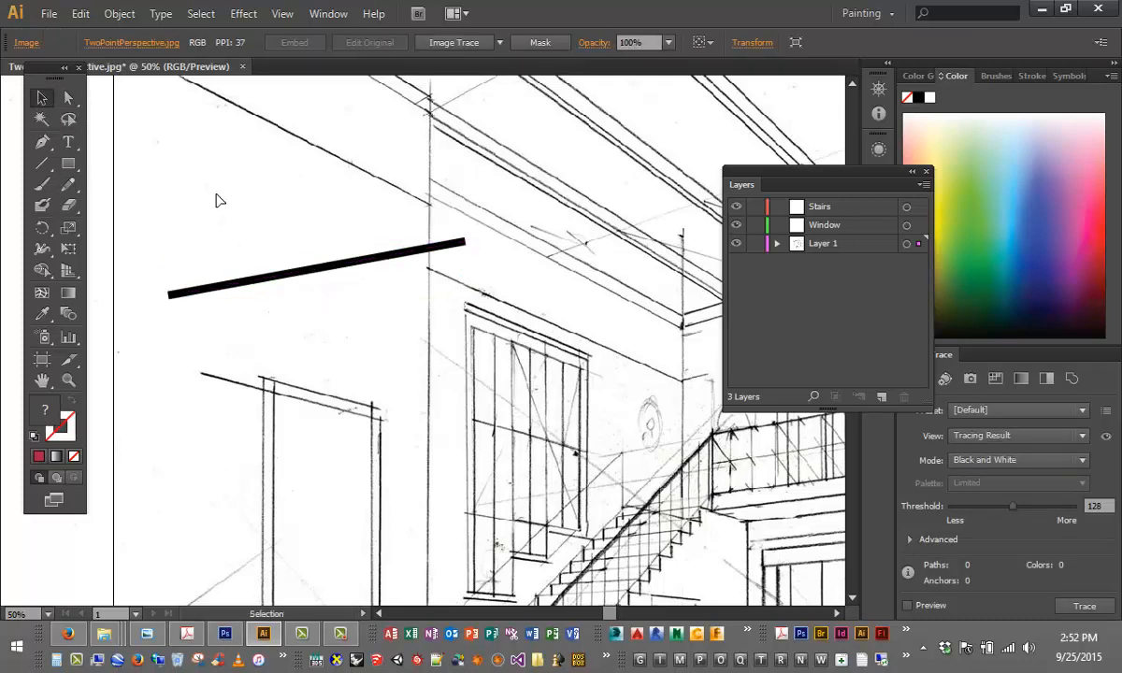
{"action": "key", "text": "q"}
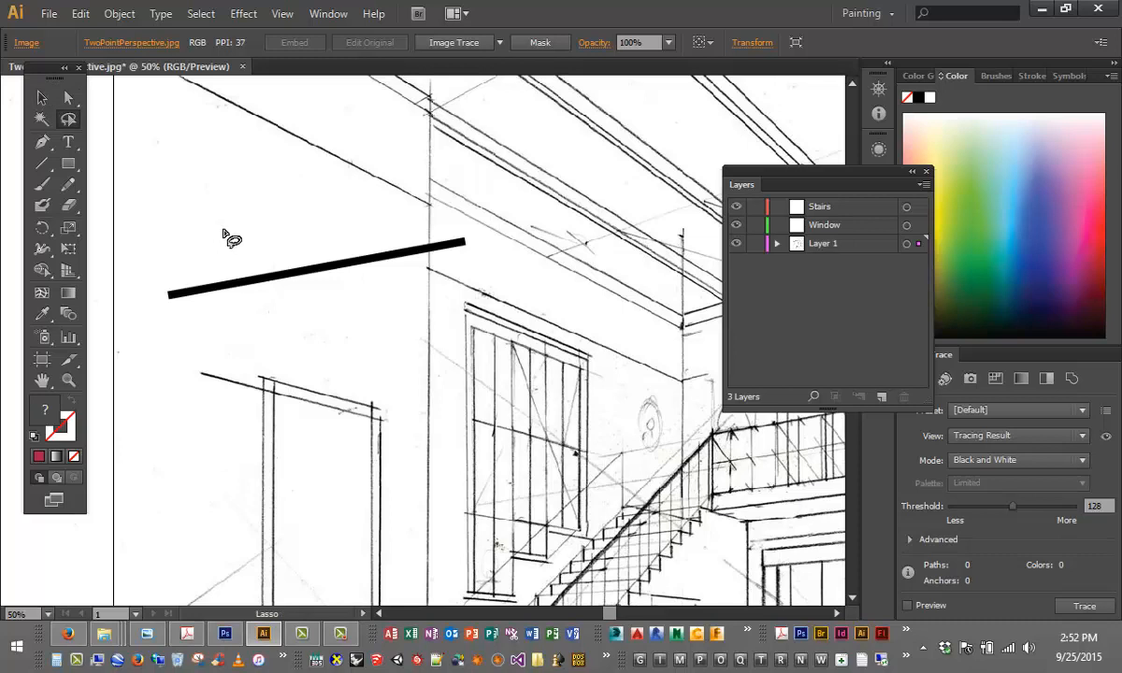
{"action": "key", "text": "a"}
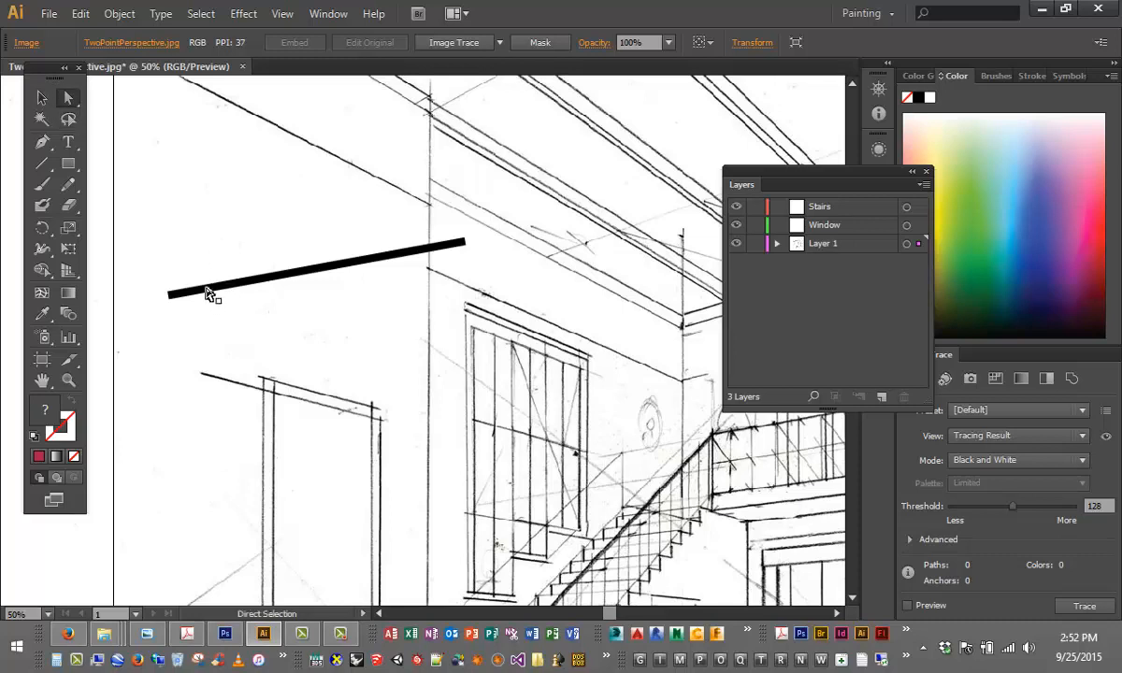
- Delete the thick slanted line with the Selection tool
{"action": "key", "text": "v"}
{"action": "left_click", "coordinate": [243, 282]}
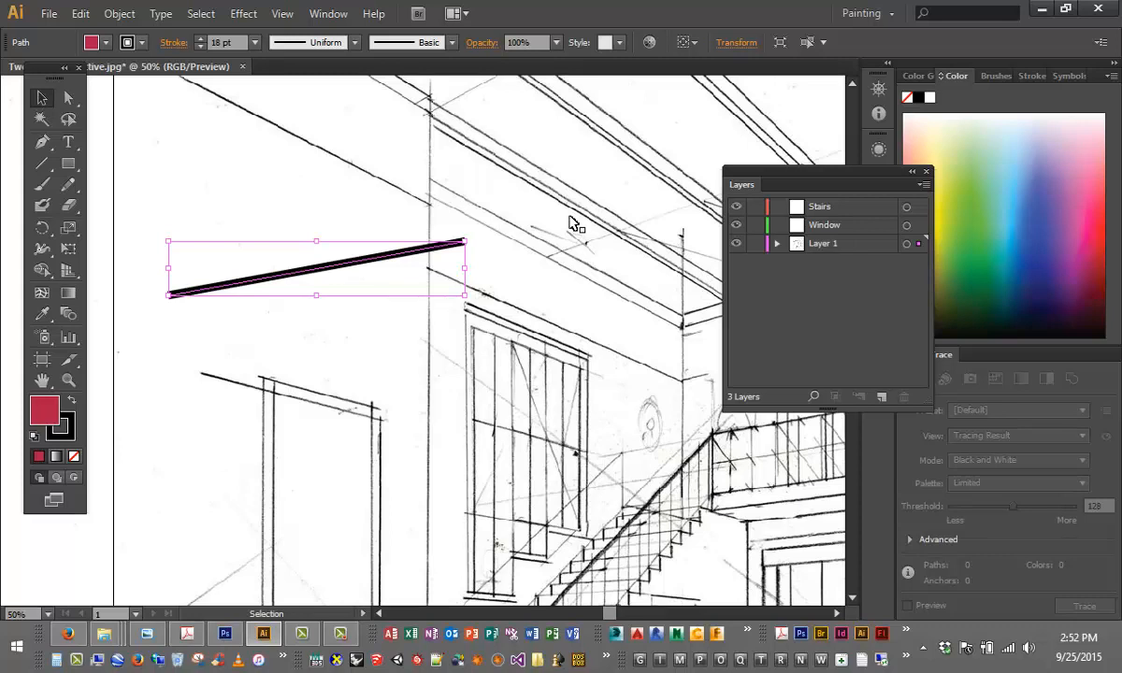
{"action": "key", "text": "Delete"}
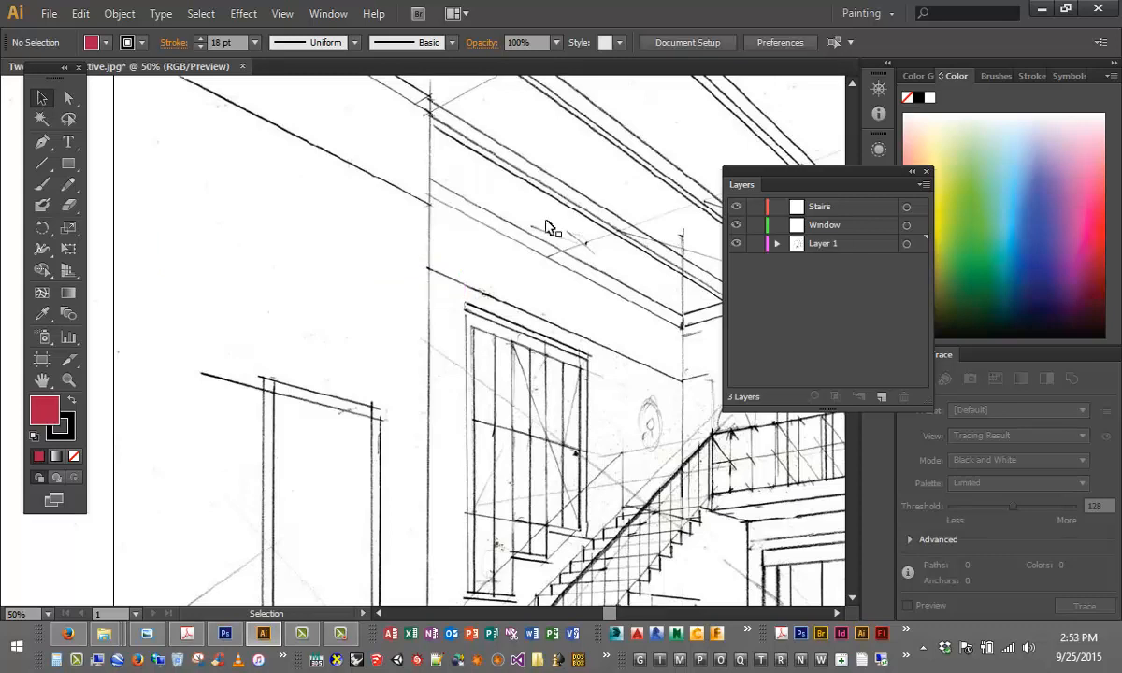
- Start a Pen tool path on the blank wall above the left doorway with a small curved arch flowing into a dip
{"action": "left_click", "coordinate": [45, 141]}
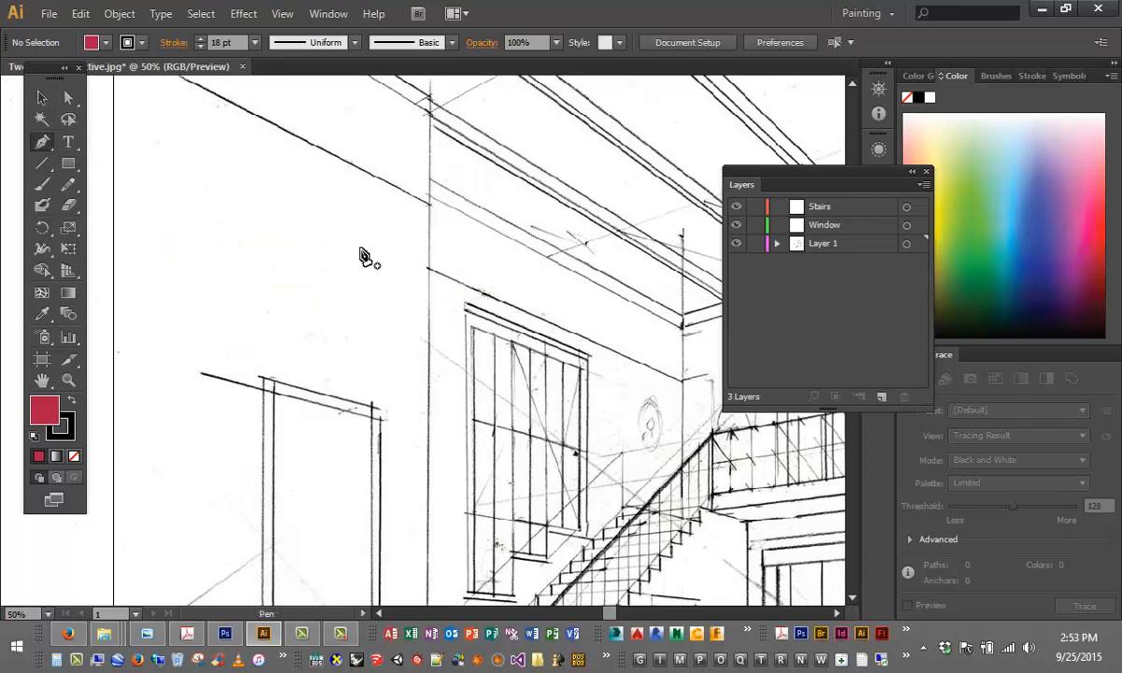
{"action": "left_click_drag", "start_coordinate": [51, 146], "coordinate": [103, 101]}
{"action": "left_click", "coordinate": [48, 138]}
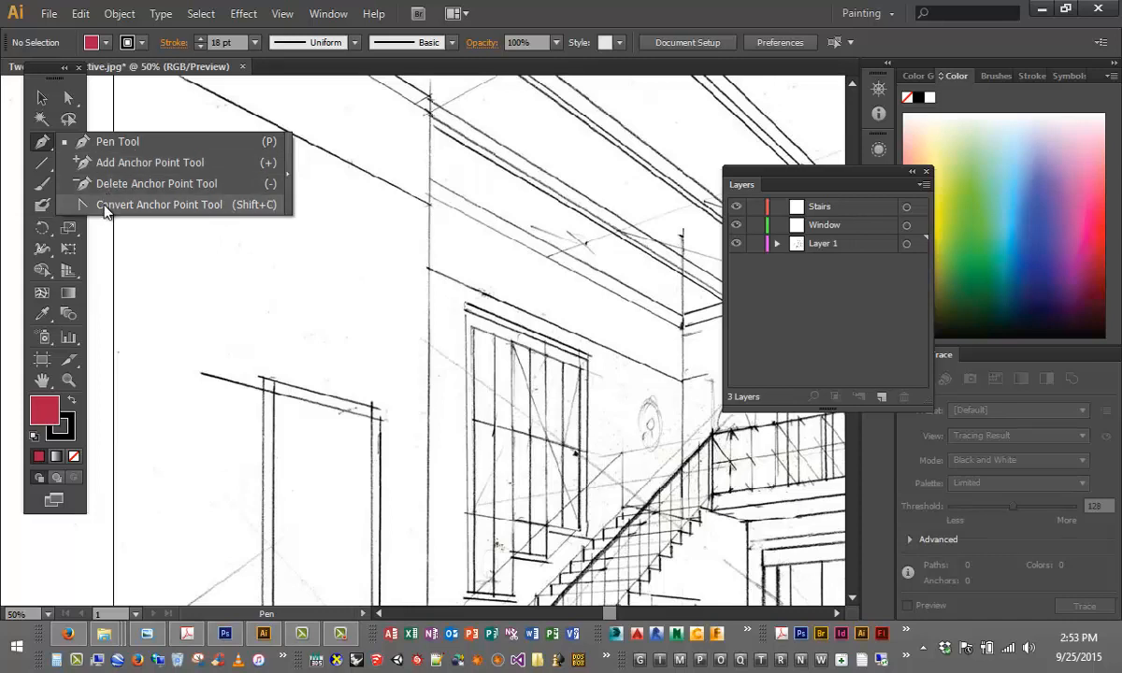
{"action": "left_click", "coordinate": [140, 143]}
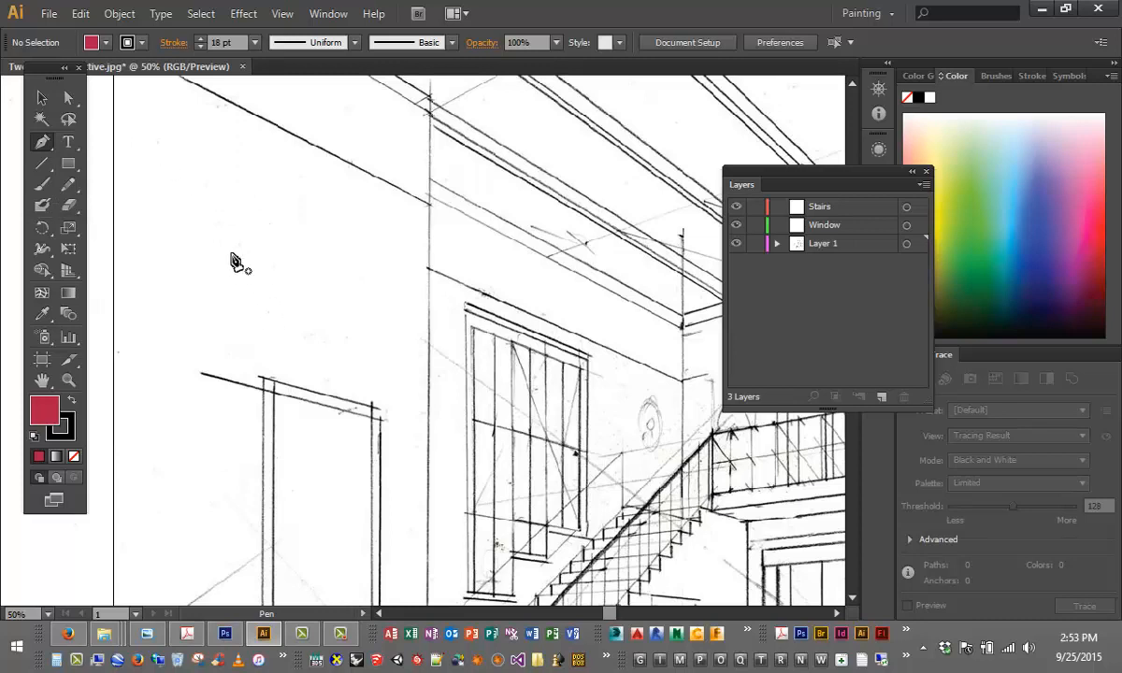
{"action": "left_click", "coordinate": [185, 262]}
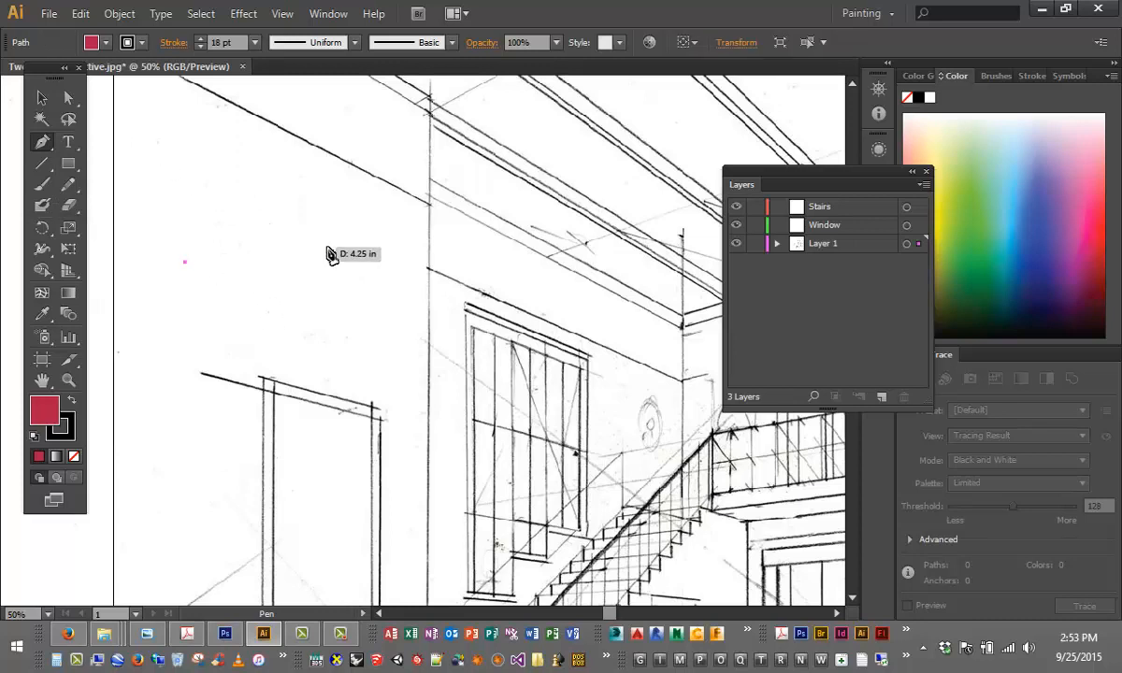
{"action": "left_click_drag", "start_coordinate": [225, 263], "coordinate": [241, 311]}
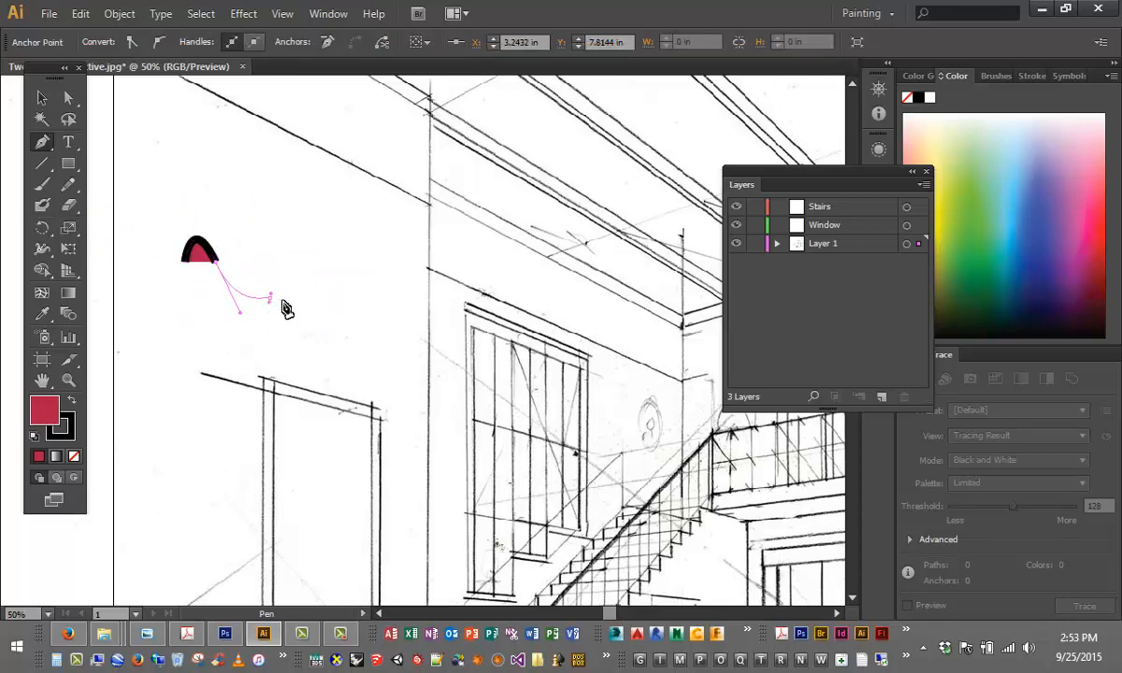
{"action": "left_click", "coordinate": [271, 297]}
- Extend the Pen path with seven straight segments around a polygonal lobe, ending at about X 8.83 in, Y 10.68 in
{"action": "left_click", "coordinate": [321, 273]}
{"action": "left_click", "coordinate": [321, 218]}
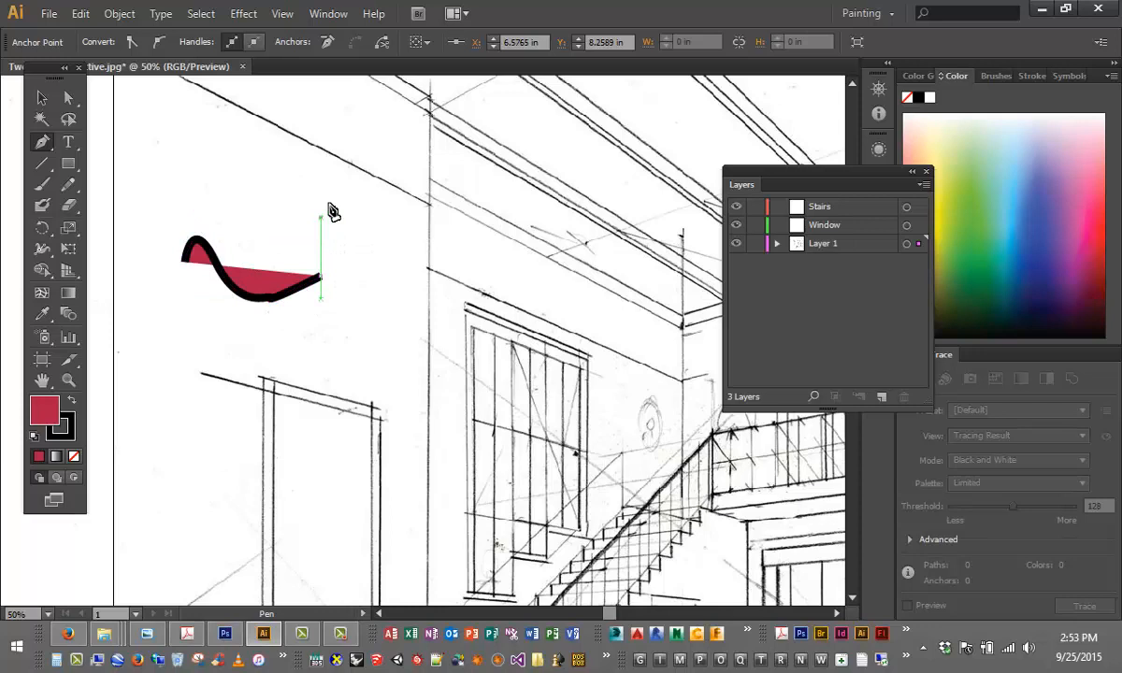
{"action": "left_click", "coordinate": [363, 170]}
{"action": "left_click", "coordinate": [429, 160]}
{"action": "left_click", "coordinate": [478, 202]}
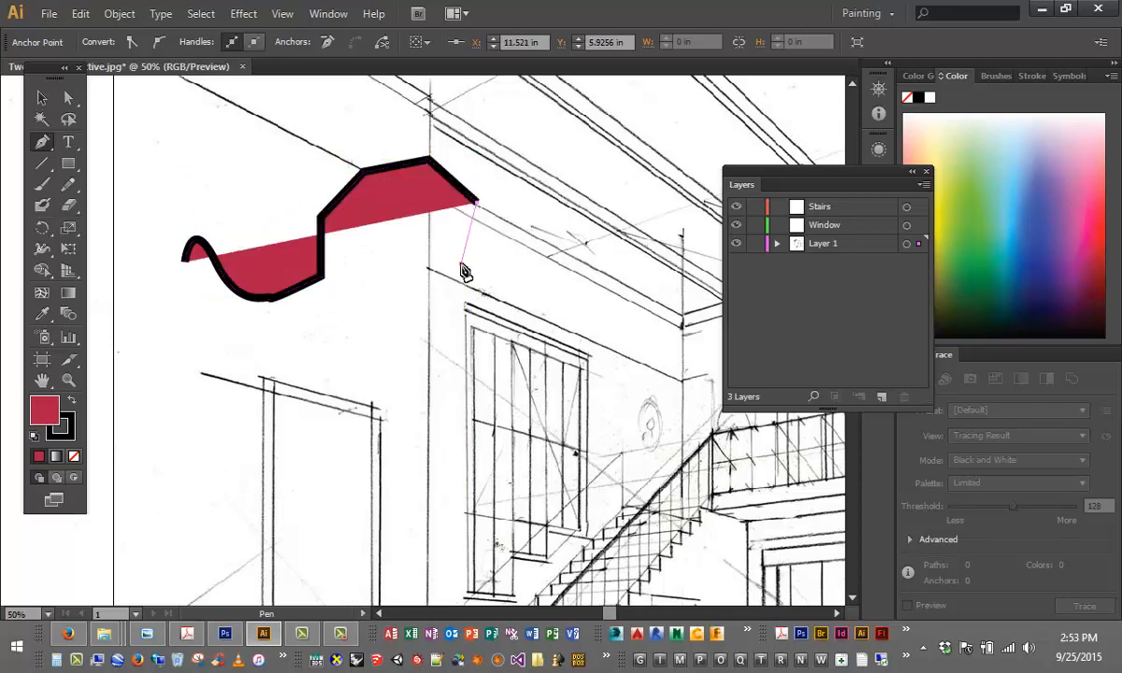
{"action": "left_click", "coordinate": [462, 263]}
{"action": "left_click", "coordinate": [393, 352]}
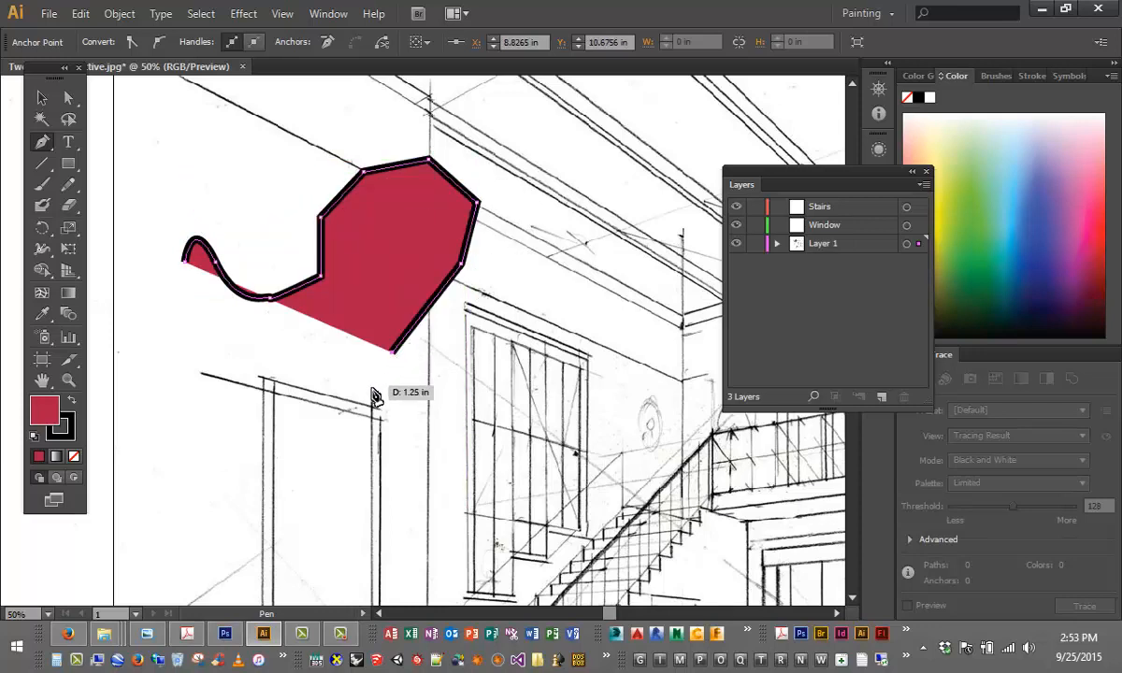
- Continue the path with a rounded loop and an S-curve, ending by the doorway's upper corner at about X 8.99 in, Y 13.29 in
{"action": "left_click_drag", "start_coordinate": [330, 353], "coordinate": [381, 421]}
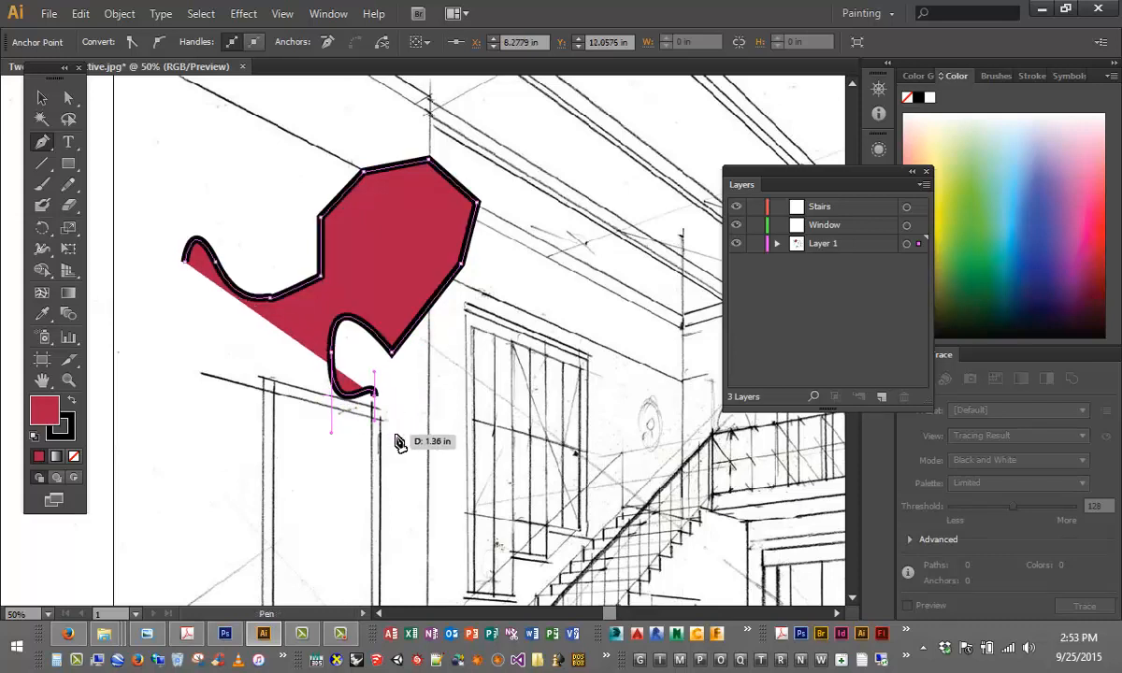
{"action": "left_click", "coordinate": [396, 435]}
{"action": "scroll", "coordinate": [380, 440], "scroll_direction": "up", "scroll_amount": 1}
{"action": "scroll", "coordinate": [380, 444], "scroll_direction": "down", "scroll_amount": 1}
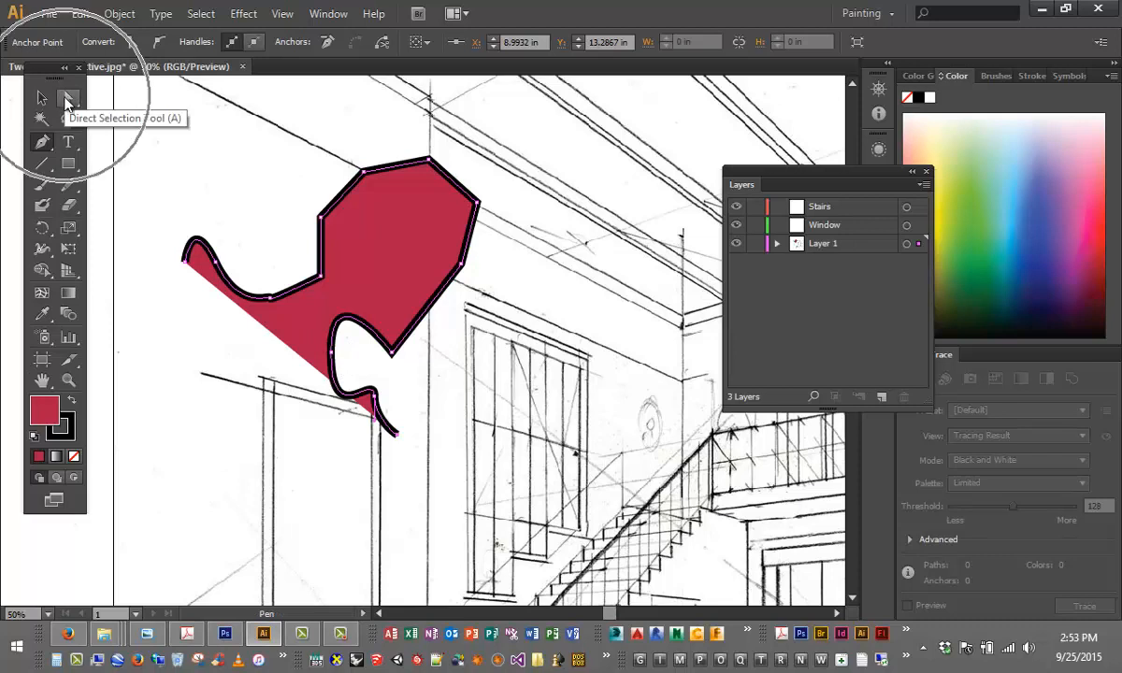
- Use the Direct Selection tool to swing the lower handle of the second-to-last anchor outward and up, rounding the path's tail, and deselect the path
{"action": "left_click", "coordinate": [71, 103]}
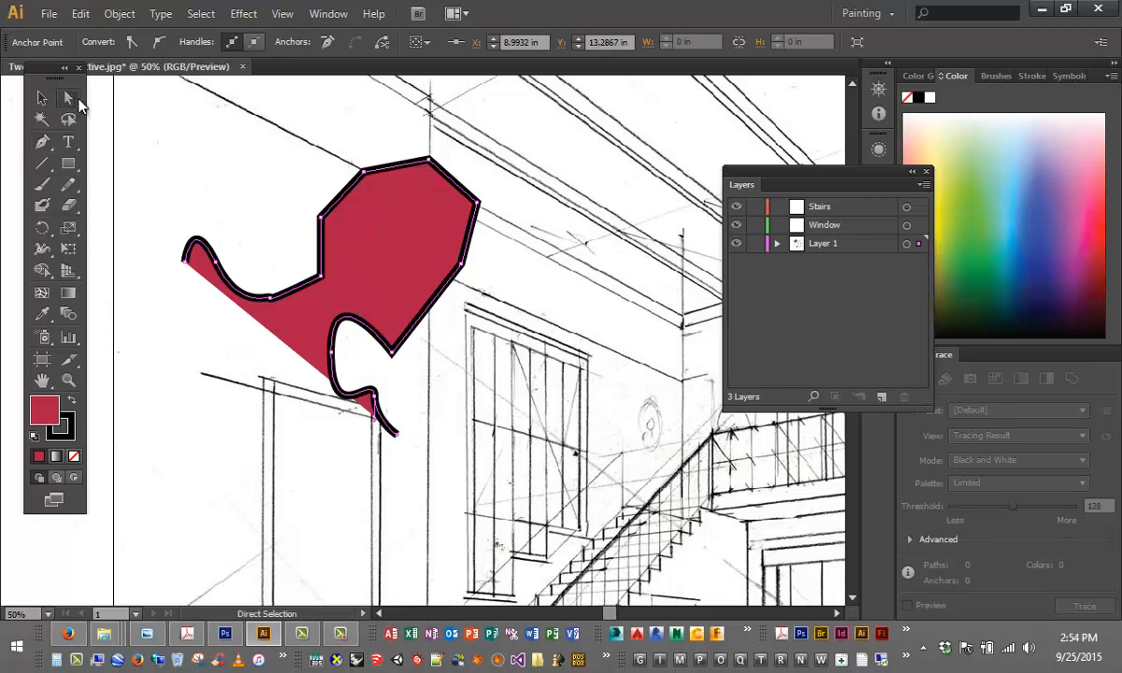
{"action": "left_click_drag", "start_coordinate": [75, 101], "coordinate": [176, 106]}
{"action": "key", "text": "ctrl+equal"}
{"action": "key", "text": "ctrl+equal"}
{"action": "key", "text": "ctrl+equal"}
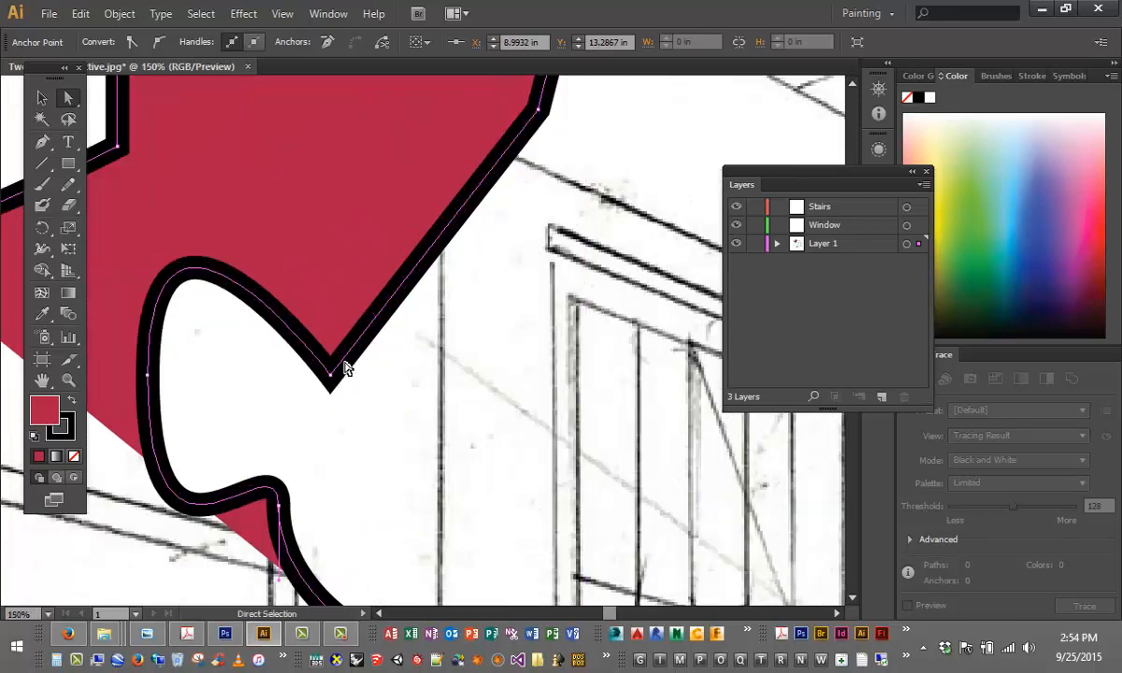
{"action": "scroll", "coordinate": [272, 524], "scroll_direction": "down", "scroll_amount": 1}
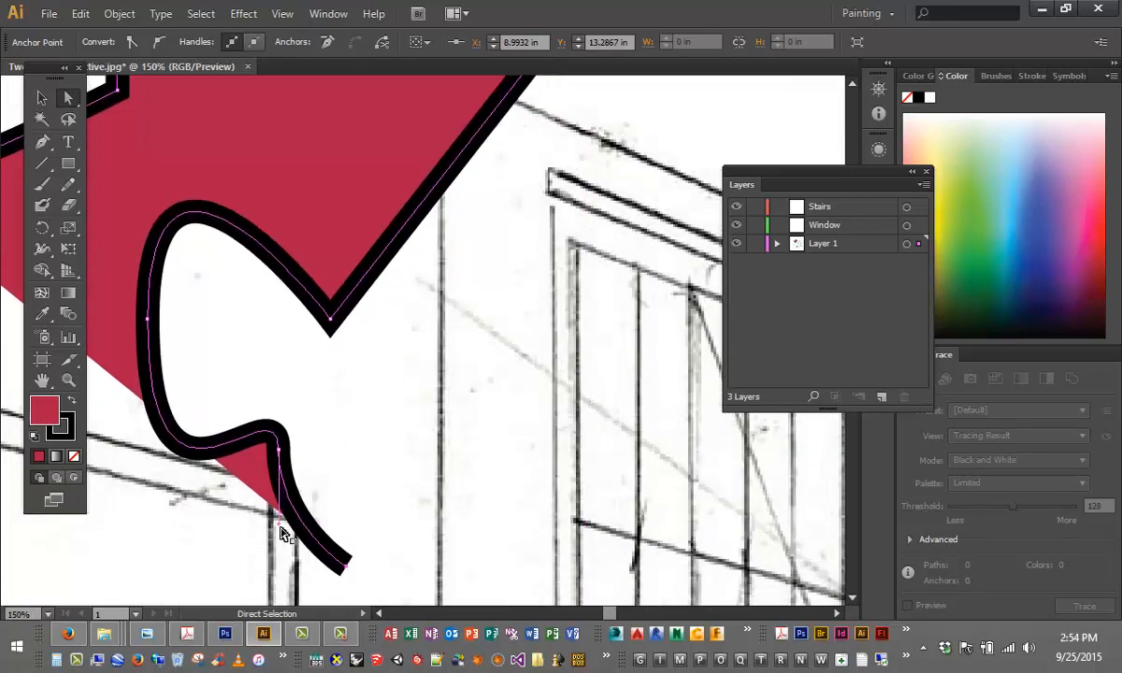
{"action": "mouse_move", "coordinate": [283, 526]}
{"action": "left_mouse_down"}
{"action": "mouse_move", "coordinate": [328, 517]}
{"action": "mouse_move", "coordinate": [348, 483]}
{"action": "mouse_move", "coordinate": [353, 426]}
{"action": "mouse_move", "coordinate": [342, 475]}
{"action": "left_mouse_up"}
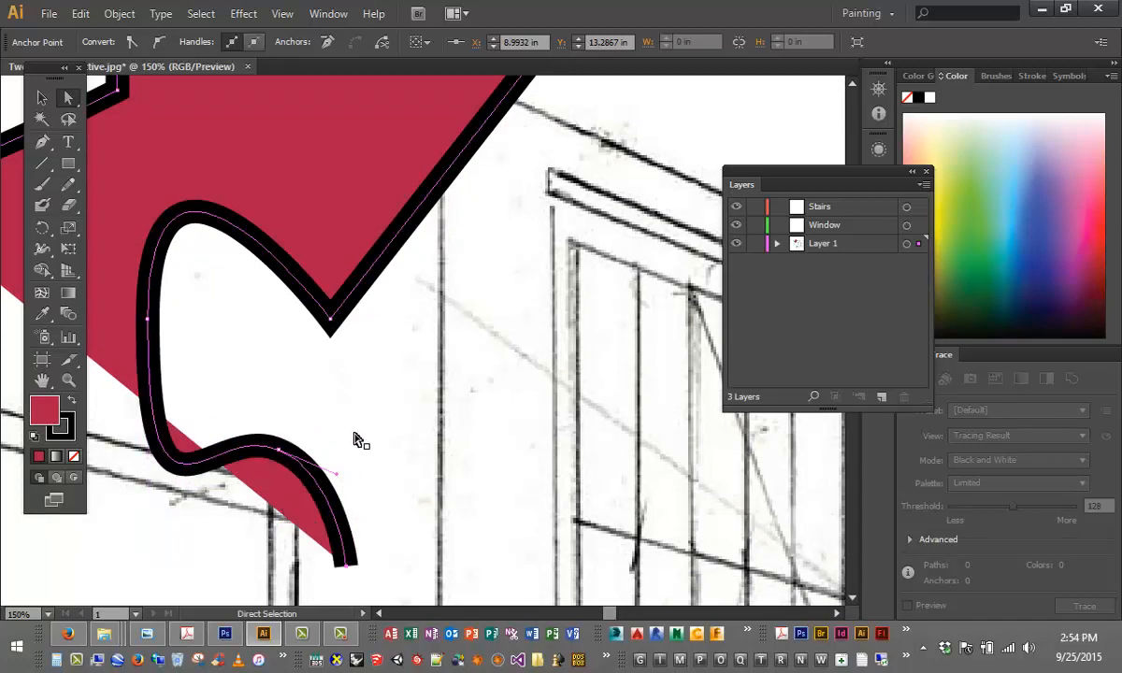
{"action": "left_click", "coordinate": [360, 425]}
- Select the whole curved path and move it slightly upward
{"action": "scroll", "coordinate": [337, 402], "scroll_direction": "up", "scroll_amount": 2}
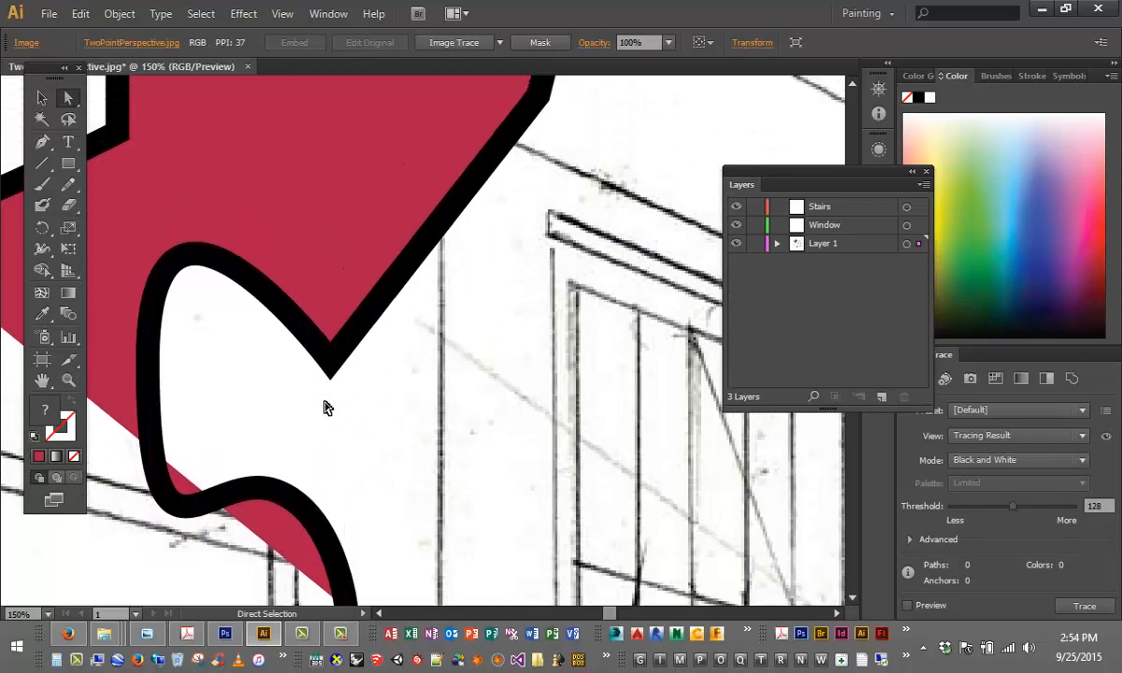
{"action": "left_click", "coordinate": [338, 353]}
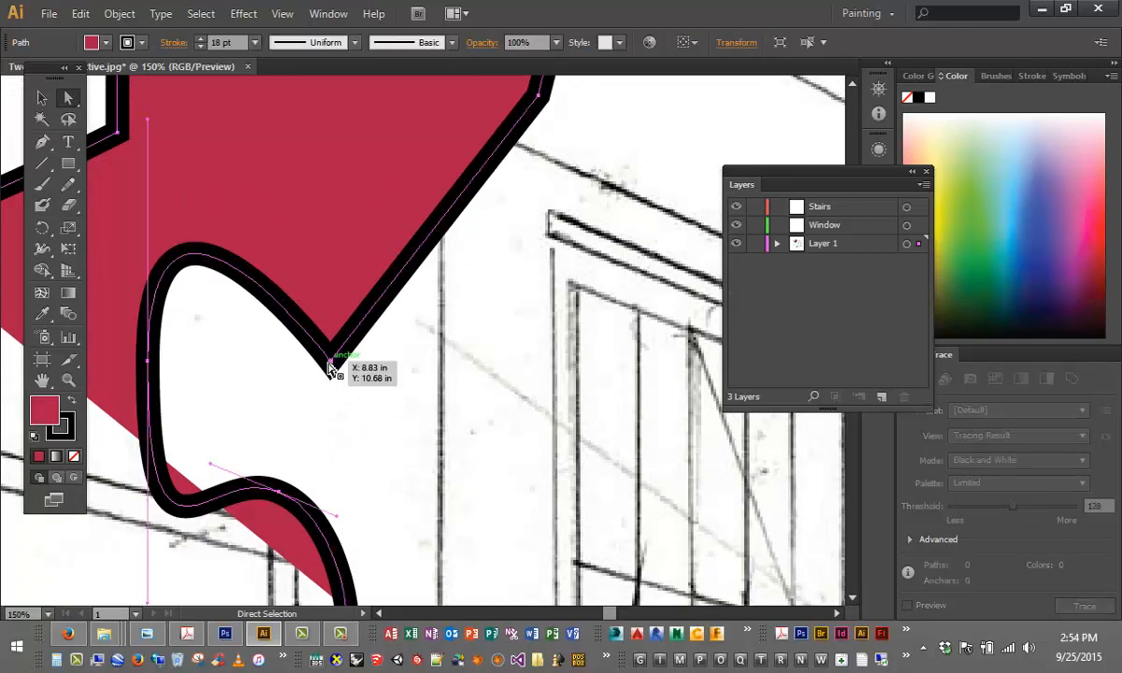
{"action": "left_click_drag", "start_coordinate": [332, 360], "coordinate": [331, 327]}
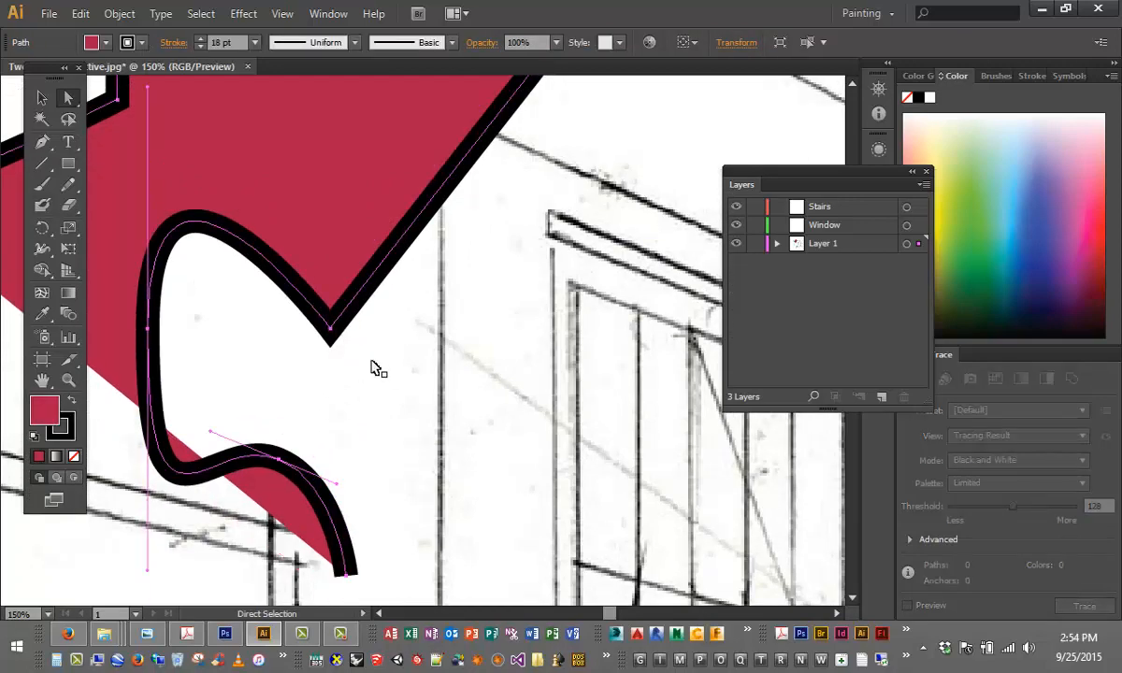
{"action": "scroll", "coordinate": [371, 368], "scroll_direction": "down", "scroll_amount": 4}
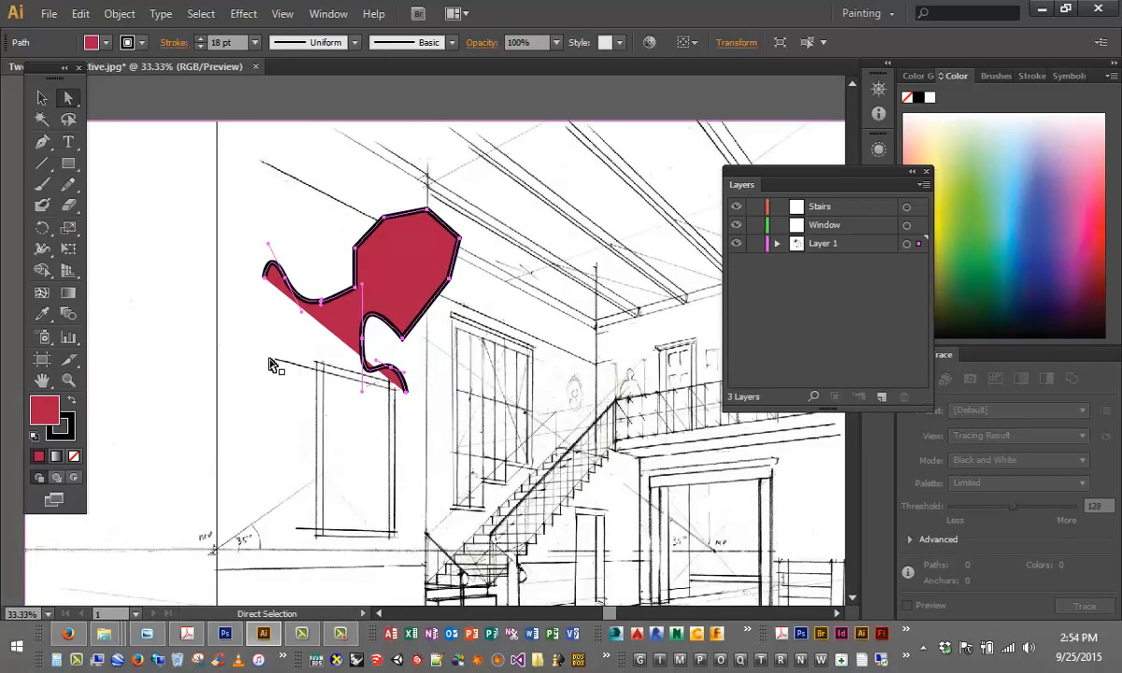
- Draw a slightly rotated hexagon with the Polygon tool just outside the artboard, beside the curved path
{"action": "left_click", "coordinate": [41, 97]}
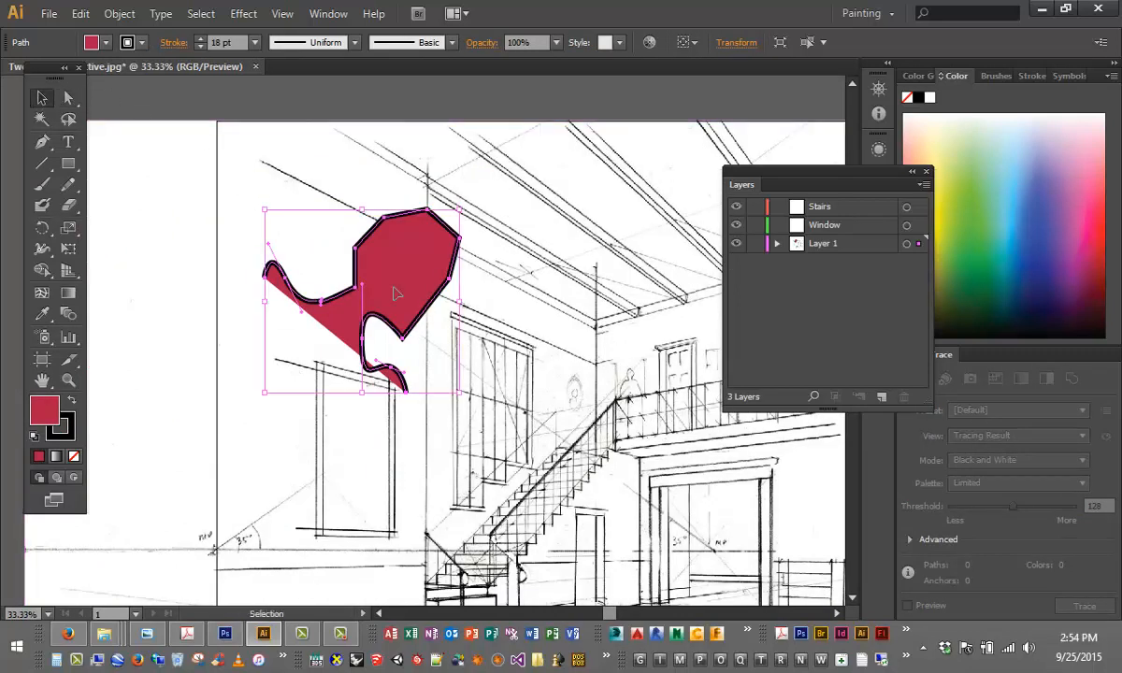
{"action": "left_click", "coordinate": [75, 161]}
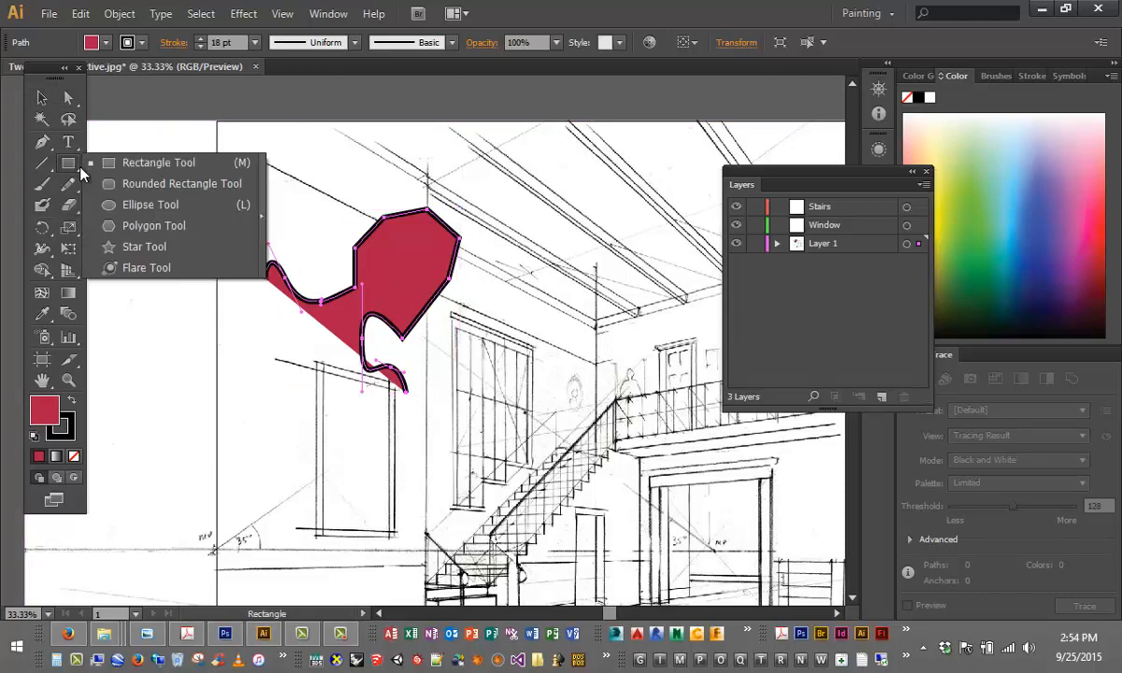
{"action": "left_click", "coordinate": [112, 226]}
{"action": "left_click_drag", "start_coordinate": [183, 268], "coordinate": [199, 306]}
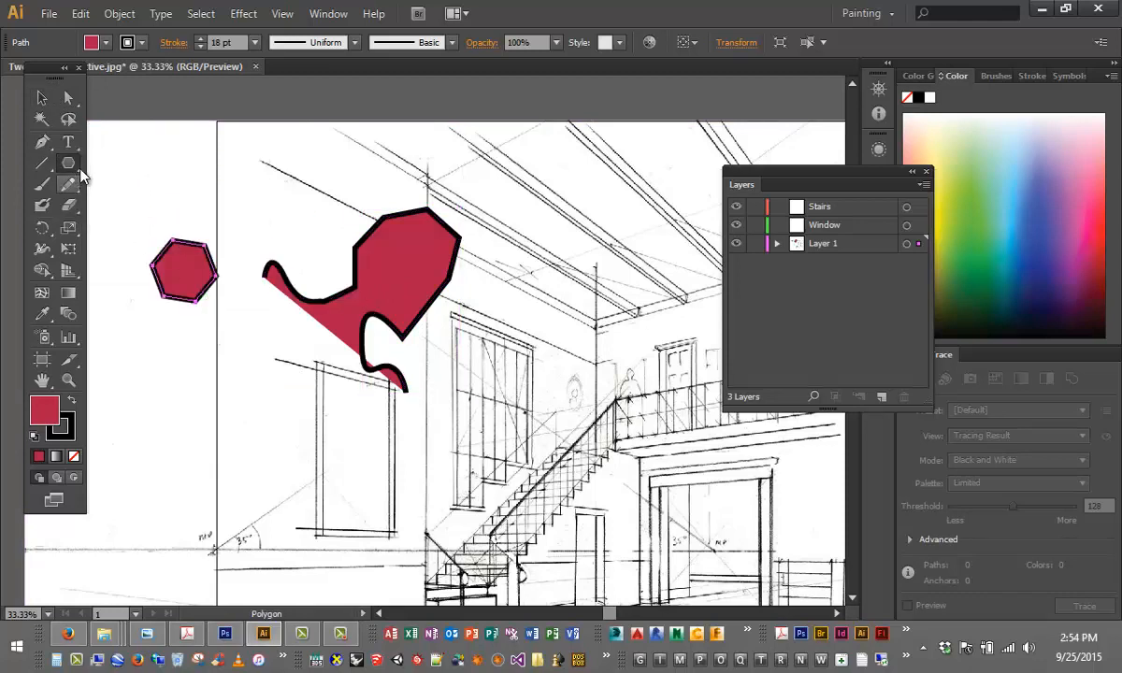
- Draw a small five-pointed star about 1.57 in wide above the hexagon with the Star tool
{"action": "left_click", "coordinate": [78, 167]}
{"action": "left_click", "coordinate": [120, 222]}
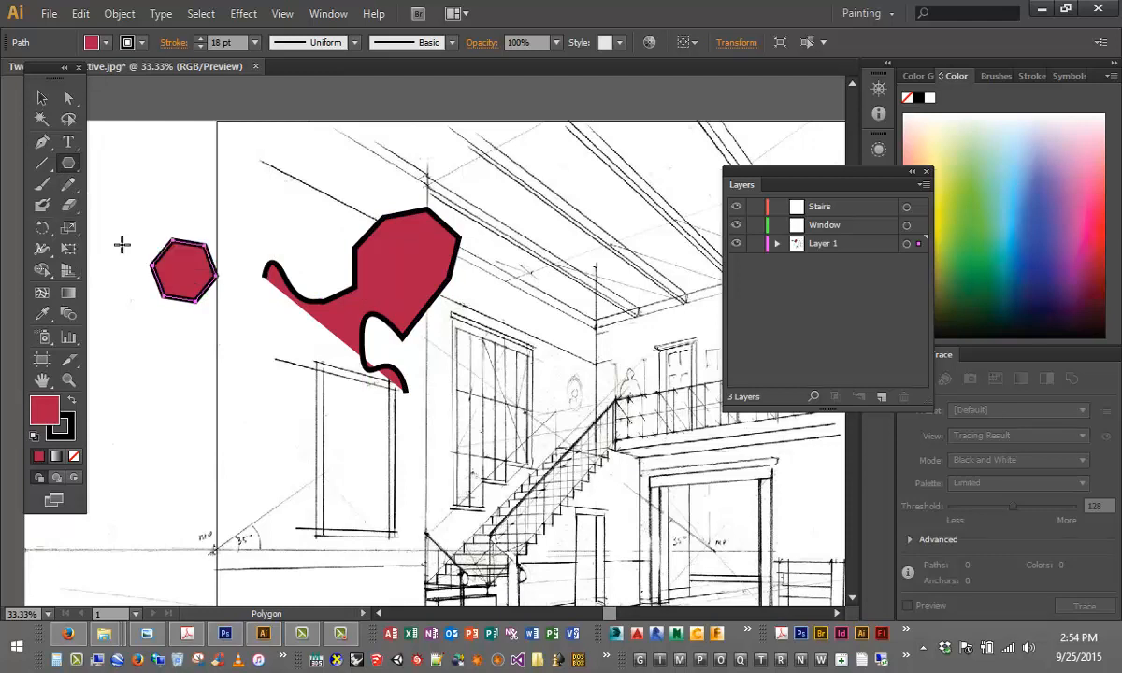
{"action": "left_click_drag", "start_coordinate": [177, 178], "coordinate": [182, 193]}
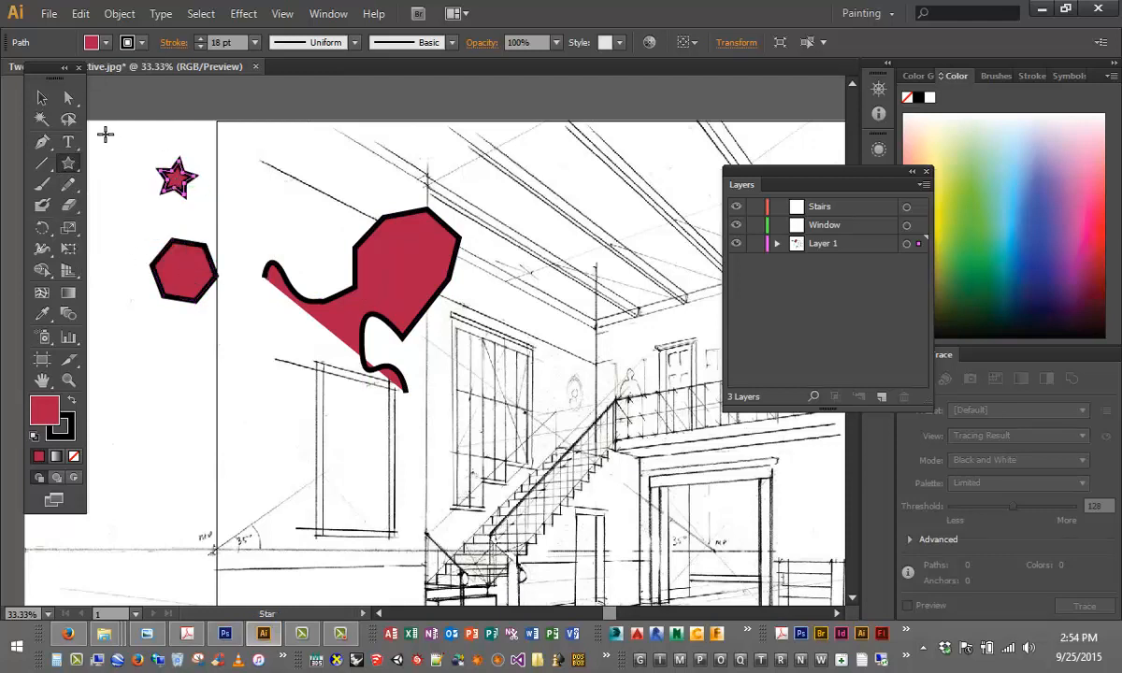
- Use the Direct Selection tool to stretch the hexagon's lower right anchor downward to about Y 10.16 in
{"action": "left_click", "coordinate": [70, 98]}
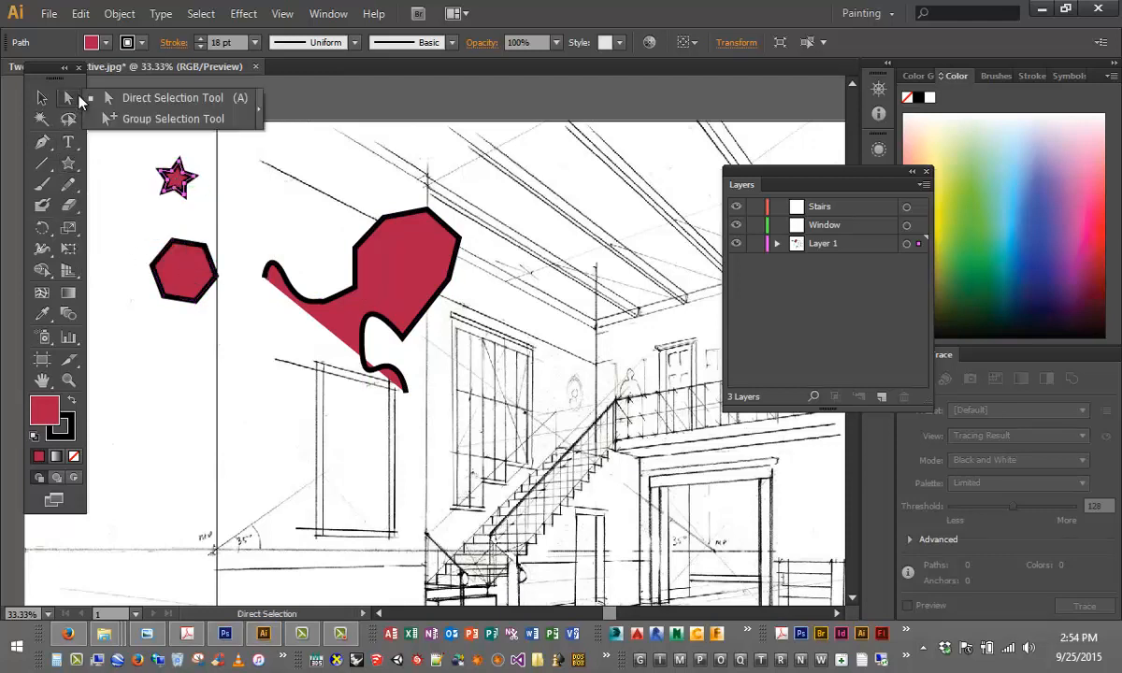
{"action": "left_click", "coordinate": [98, 98]}
{"action": "key", "text": "ctrl+plus"}
{"action": "key", "text": "ctrl+plus"}
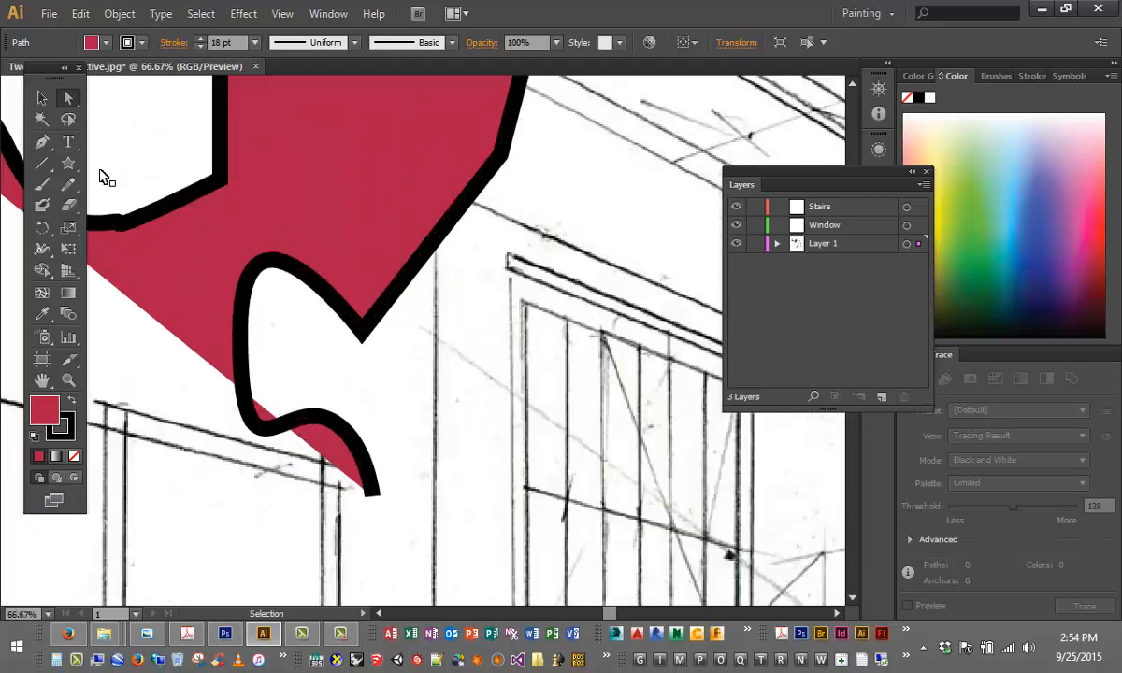
{"action": "key", "text": "ctrl+plus"}
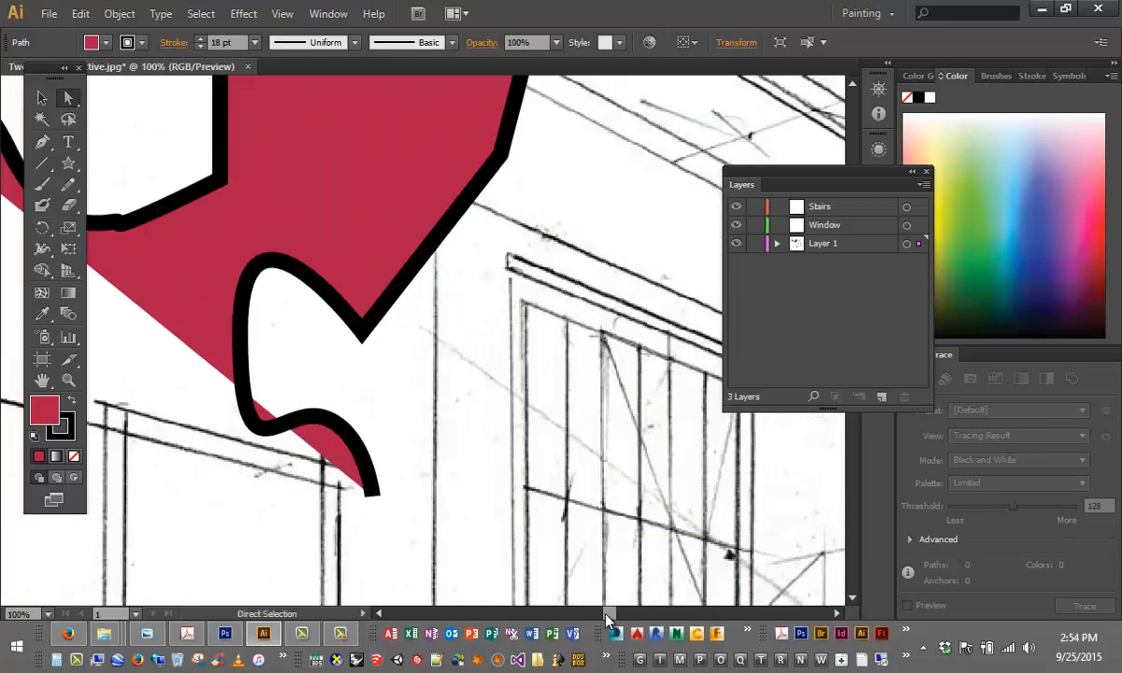
{"action": "left_click_drag", "start_coordinate": [606, 615], "coordinate": [584, 609]}
{"action": "scroll", "coordinate": [476, 318], "scroll_direction": "up", "scroll_amount": 2}
{"action": "left_click", "coordinate": [455, 283]}
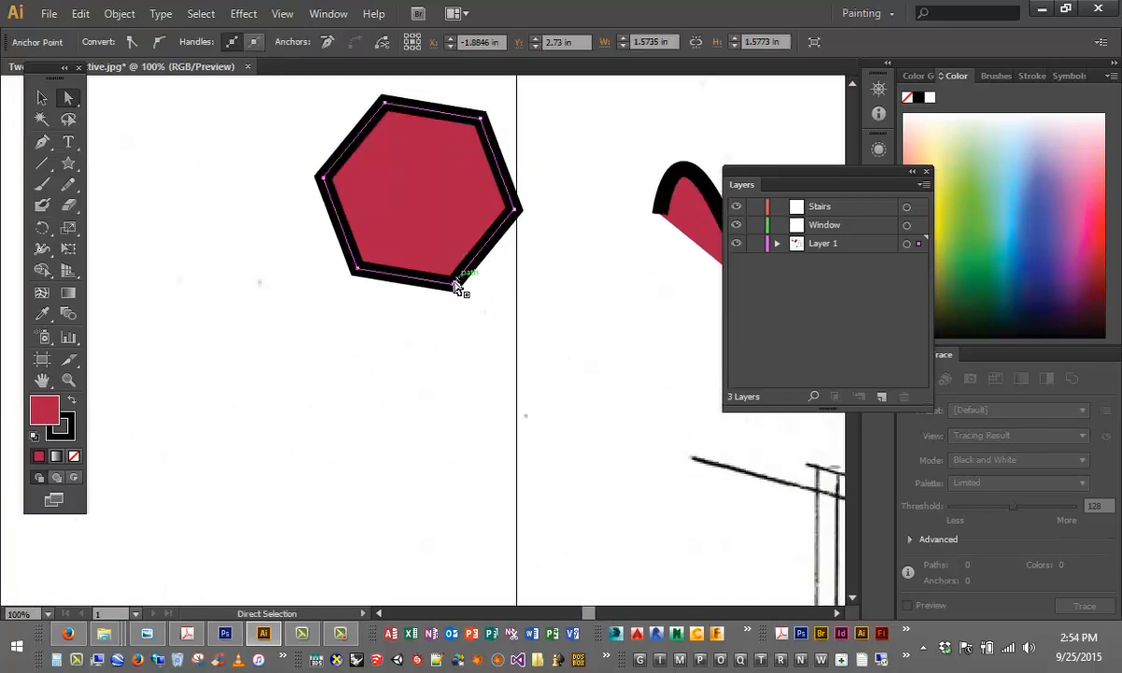
{"action": "left_click_drag", "start_coordinate": [455, 283], "coordinate": [465, 384]}
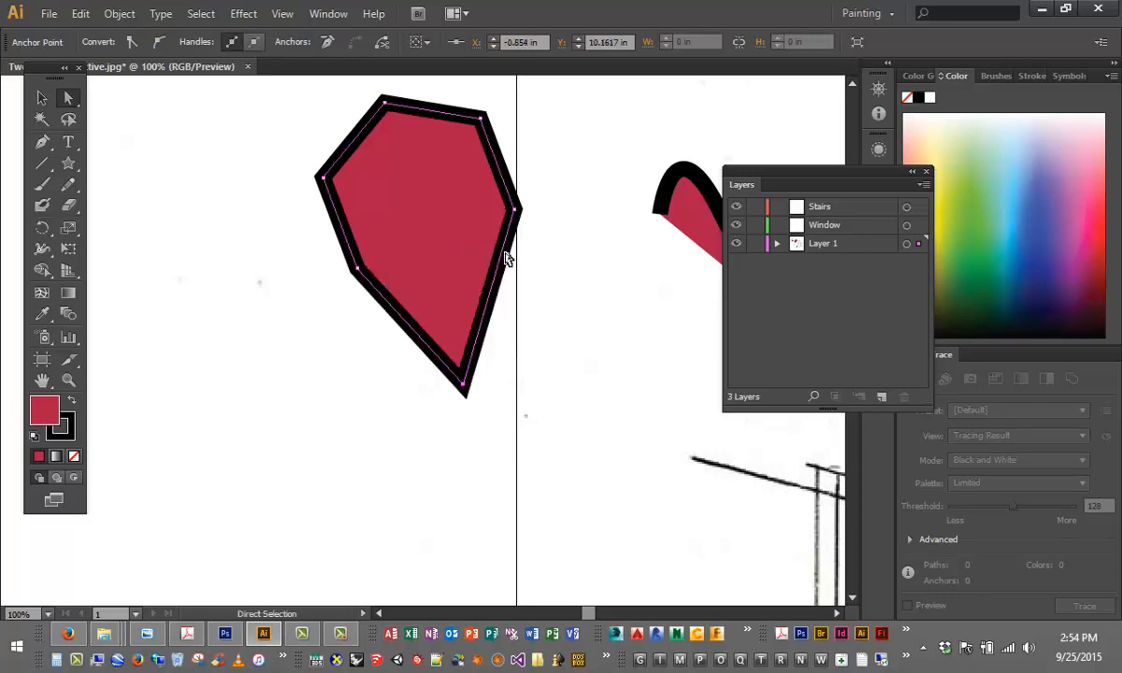
- Pull the hexagon's right anchor outward to about X 1.16, Y 6.93 in and its upper right anchor inward to about Y 7.11 in
{"action": "left_click_drag", "start_coordinate": [516, 211], "coordinate": [590, 178]}
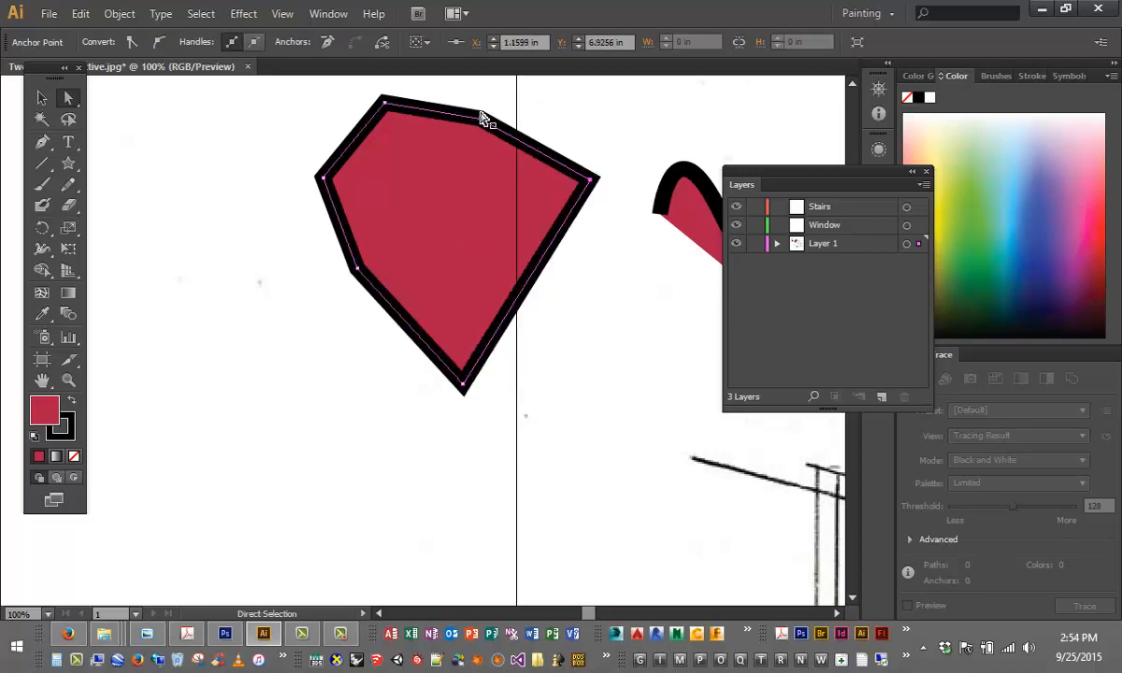
{"action": "left_click_drag", "start_coordinate": [480, 118], "coordinate": [463, 191]}
{"action": "scroll", "coordinate": [445, 268], "scroll_direction": "up", "scroll_amount": 3}
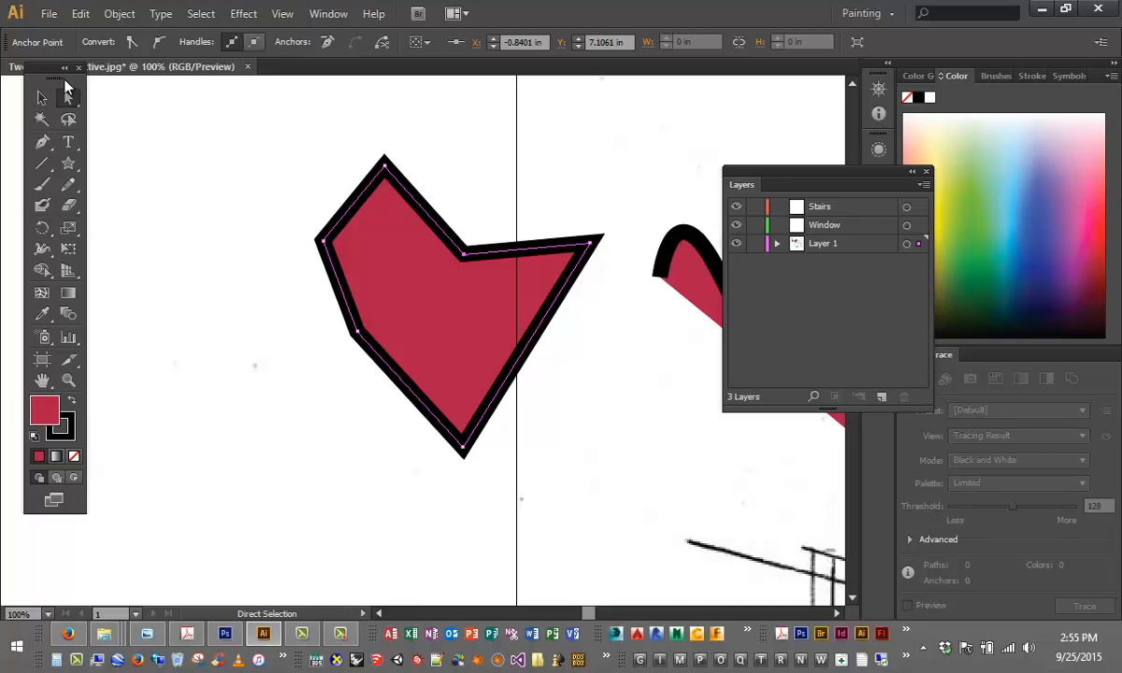
- Delete the reshaped hexagon with the Selection tool
{"action": "left_click", "coordinate": [38, 98]}
{"action": "left_click", "coordinate": [213, 110]}
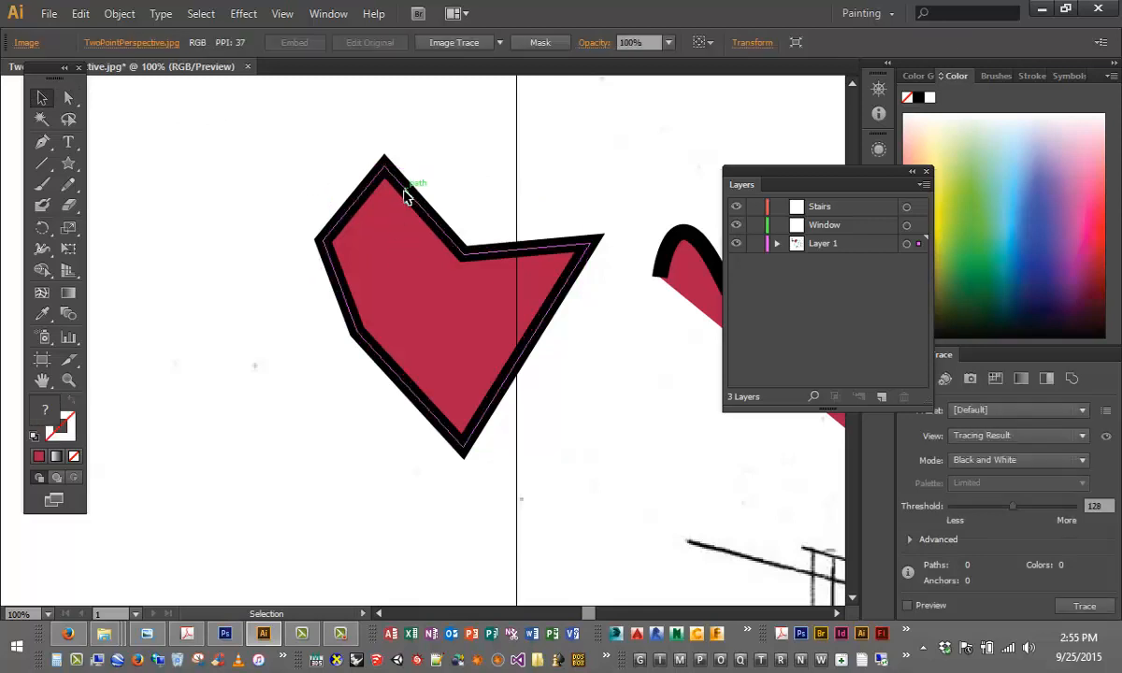
{"action": "left_click", "coordinate": [405, 201]}
{"action": "key", "text": "Delete"}
{"action": "key", "text": "ctrl+a"}
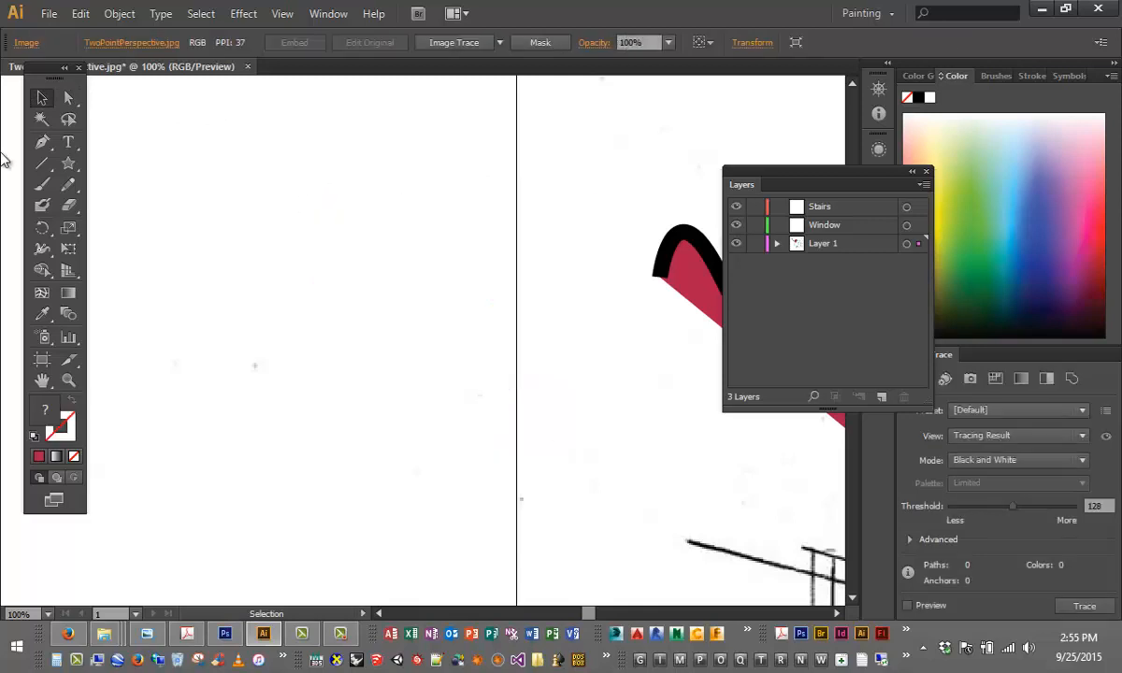
- Switch to the Paintbrush tool
{"action": "left_click", "coordinate": [44, 184]}
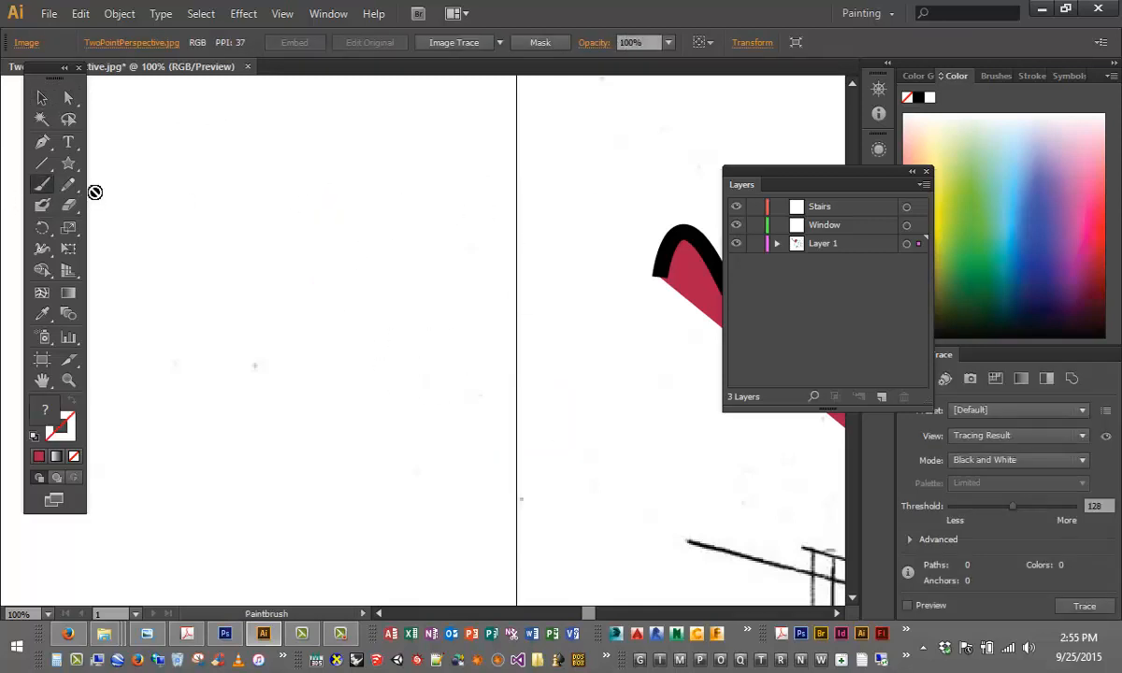